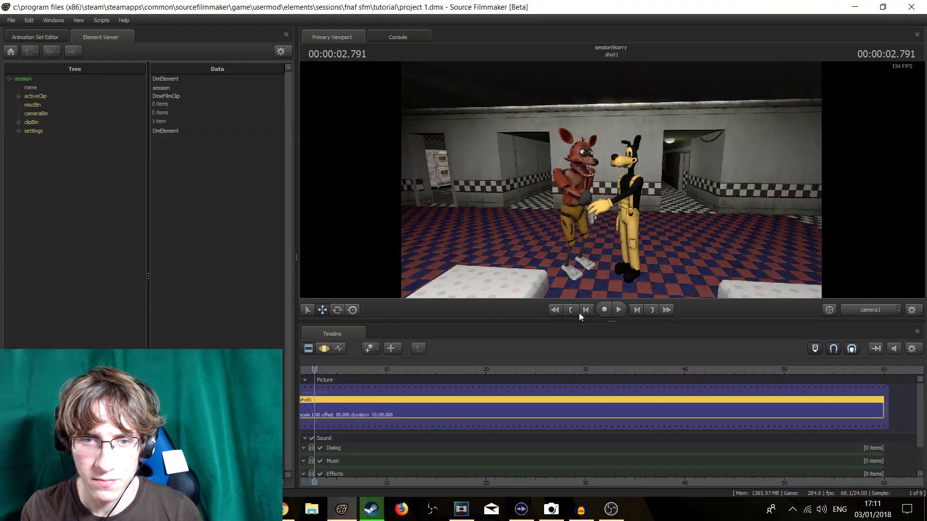
Return the playhead to the start of the shot and save the session as a copy named "How to swap the map".
{"action": "left_click", "coordinate": [578, 311]}
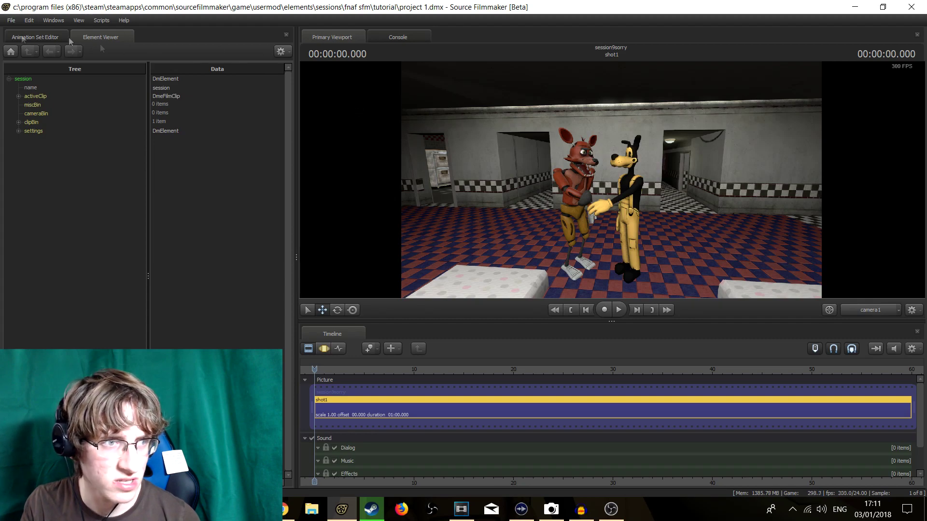
{"action": "left_click", "coordinate": [11, 20]}
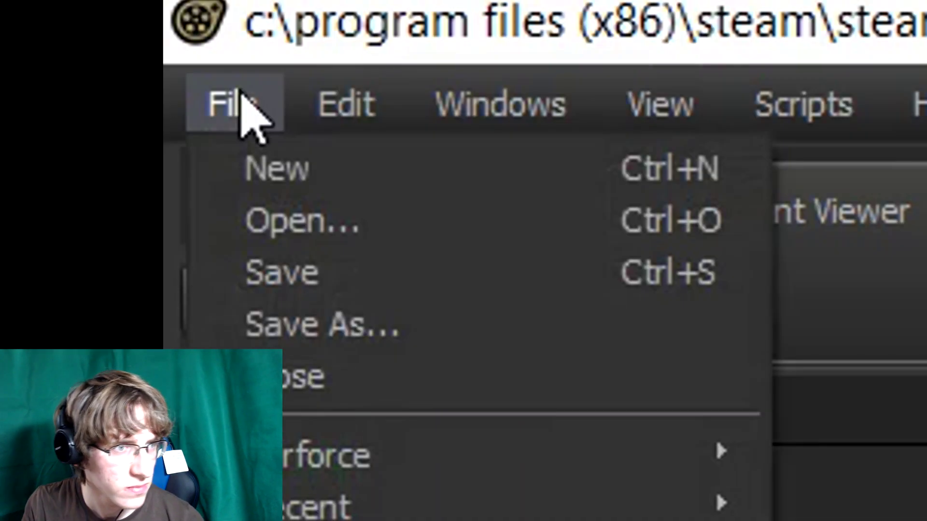
{"action": "left_click", "coordinate": [22, 56]}
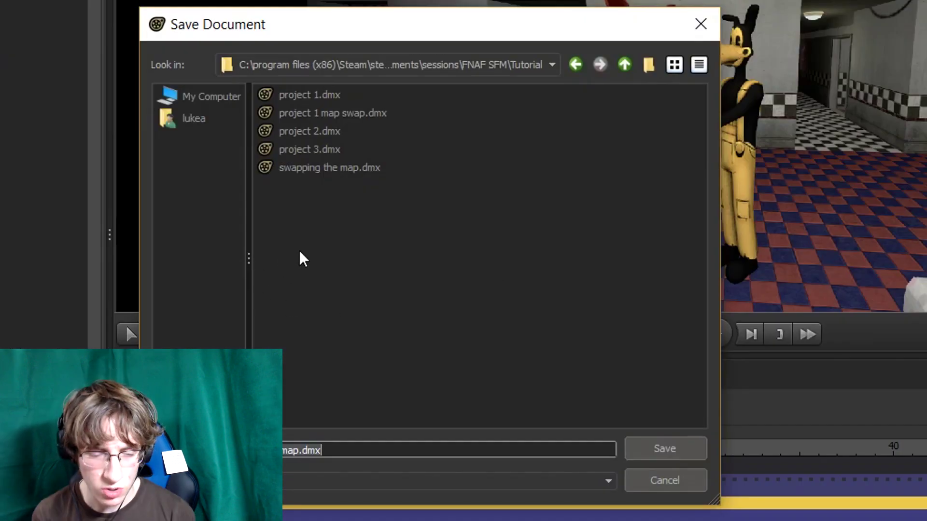
{"action": "key", "text": "BackSpace"}
{"action": "key", "text": "BackSpace"}
{"action": "key", "text": "BackSpace"}
{"action": "key", "text": "BackSpace"}
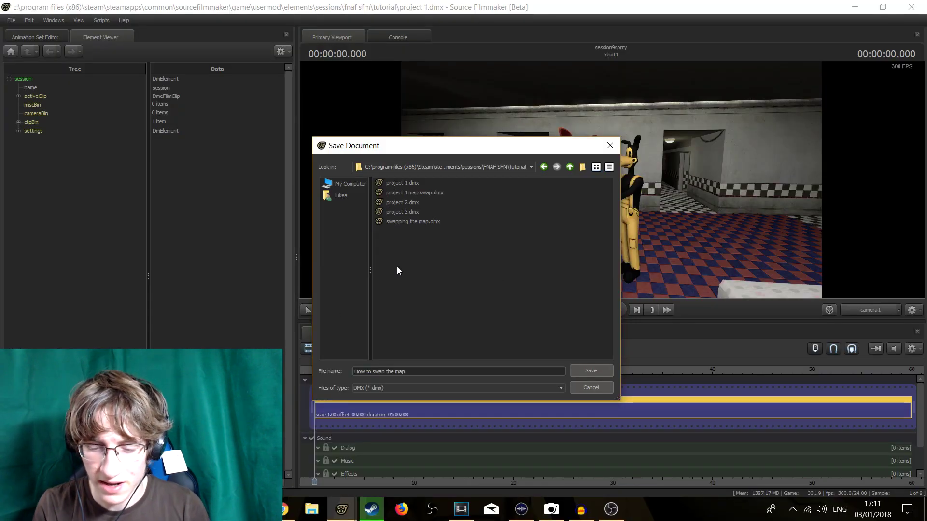
{"action": "key", "text": "Return"}
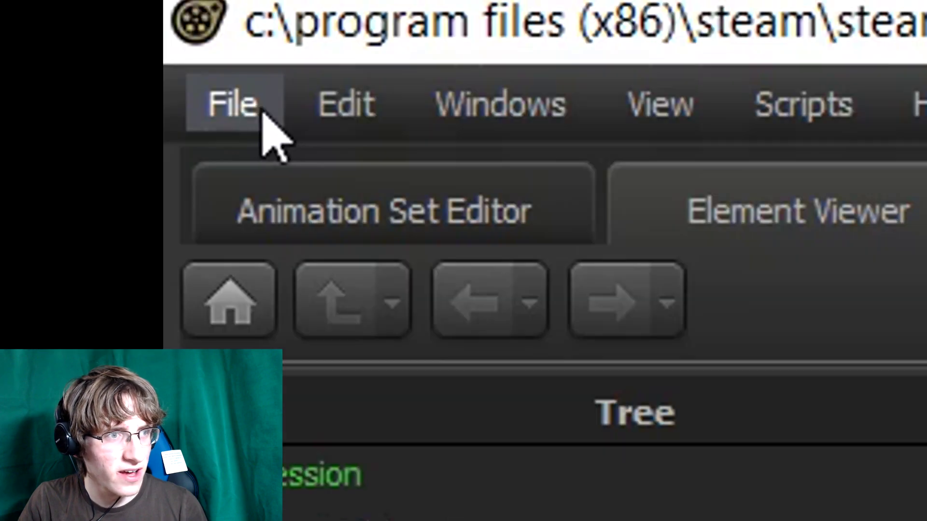
Open the recently saved session "How to swap the map.dmx" from the Tutorial folder.
{"action": "left_click", "coordinate": [263, 114]}
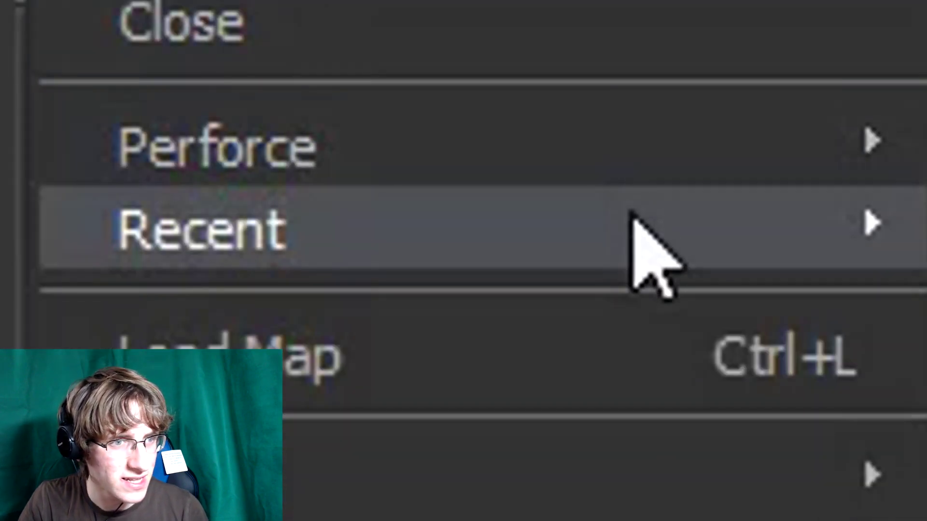
{"action": "mouse_move", "coordinate": [632, 213]}
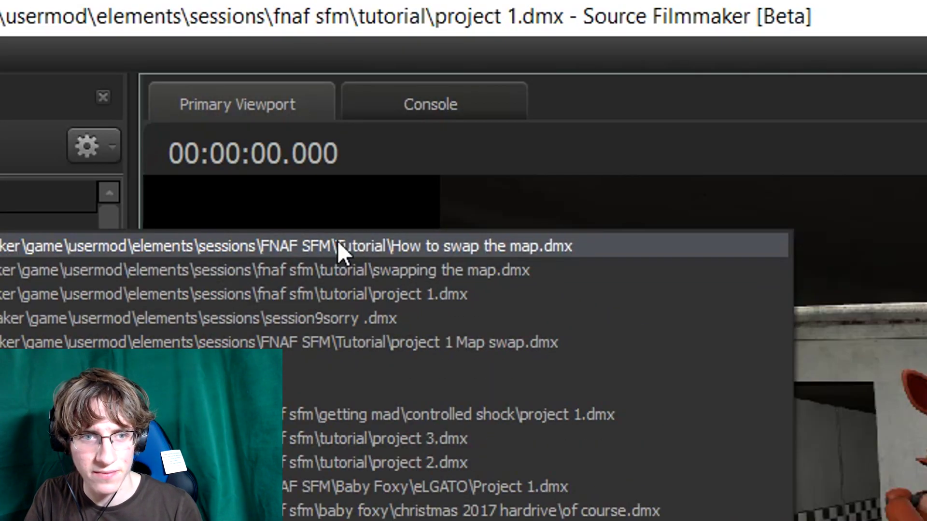
{"action": "left_click", "coordinate": [338, 245]}
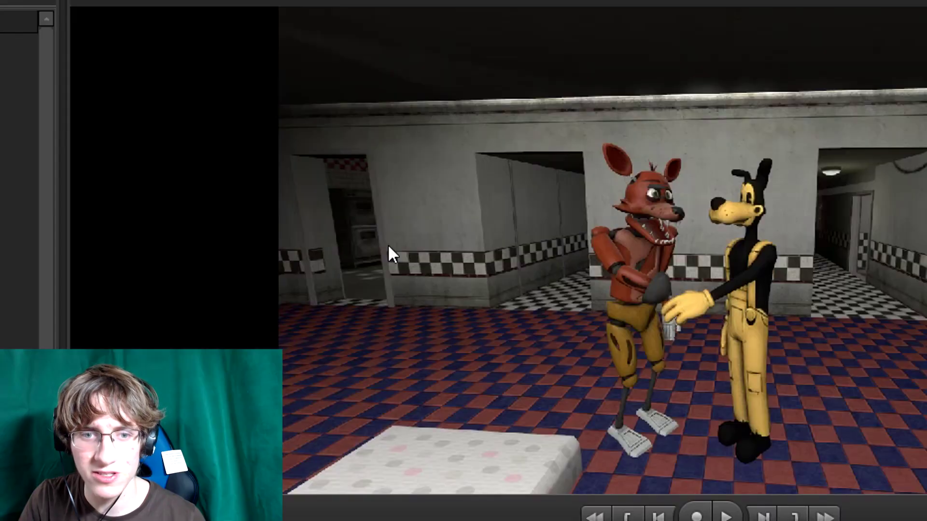
Try to swap the map directly in the finished scene by unloading it and loading black_void.bsp.
{"action": "right_click", "coordinate": [457, 183]}
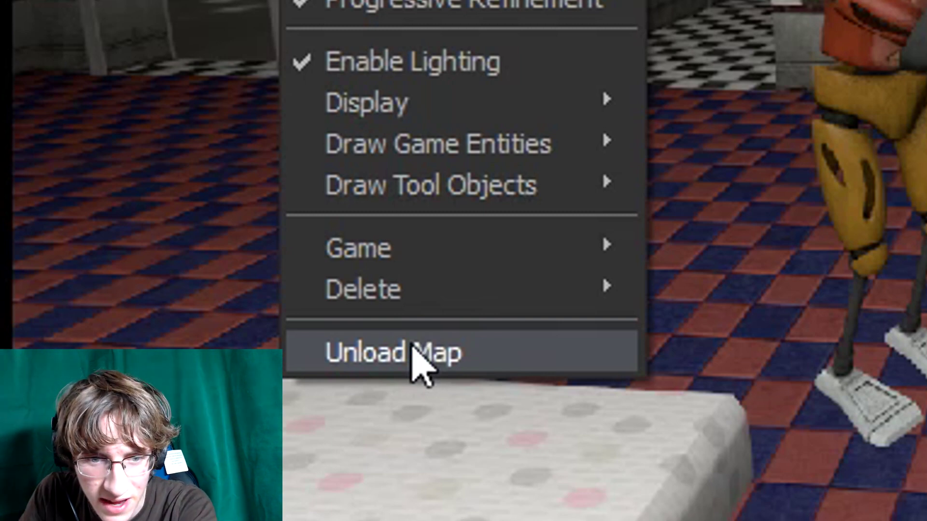
{"action": "left_click", "coordinate": [416, 344]}
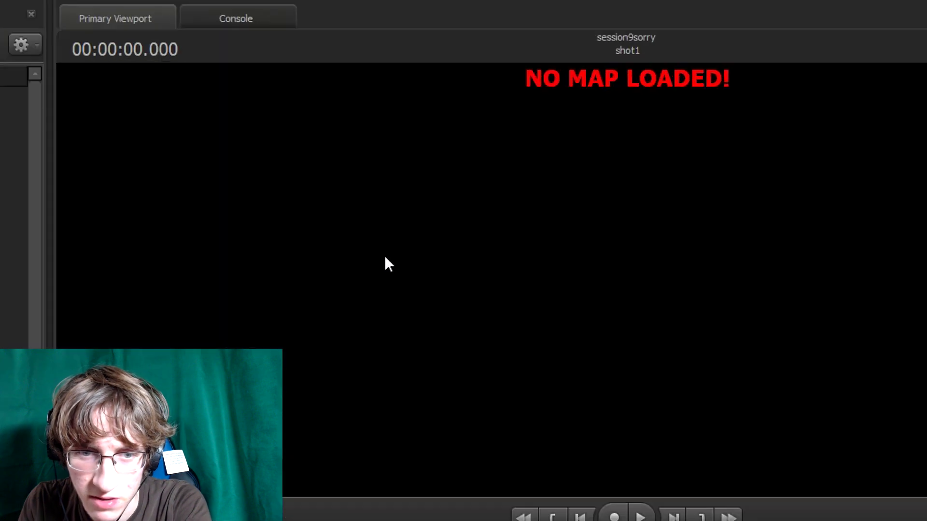
{"action": "right_click", "coordinate": [480, 169]}
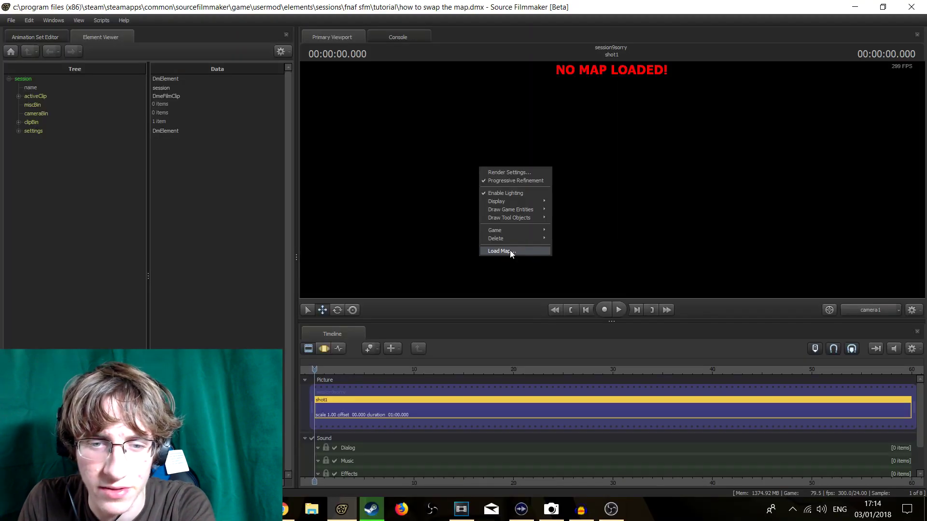
{"action": "left_click", "coordinate": [509, 250]}
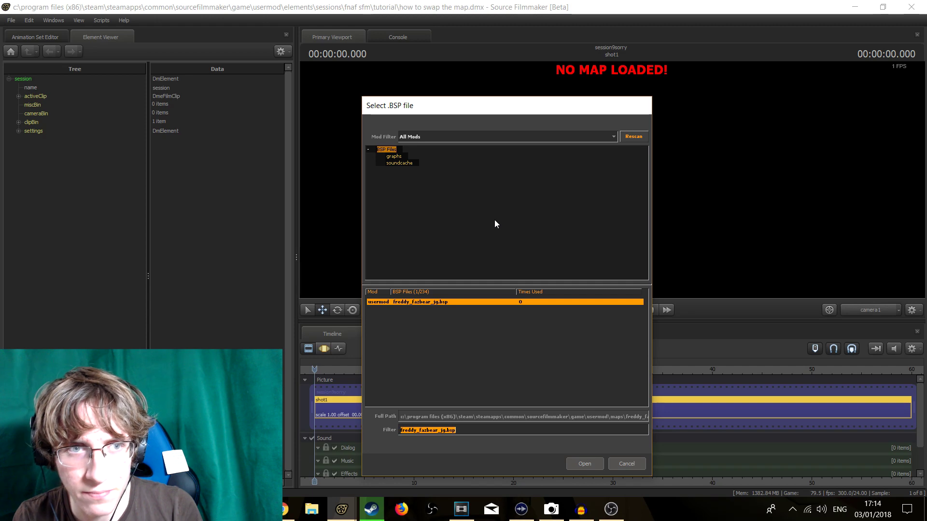
{"action": "type", "text": "black"}
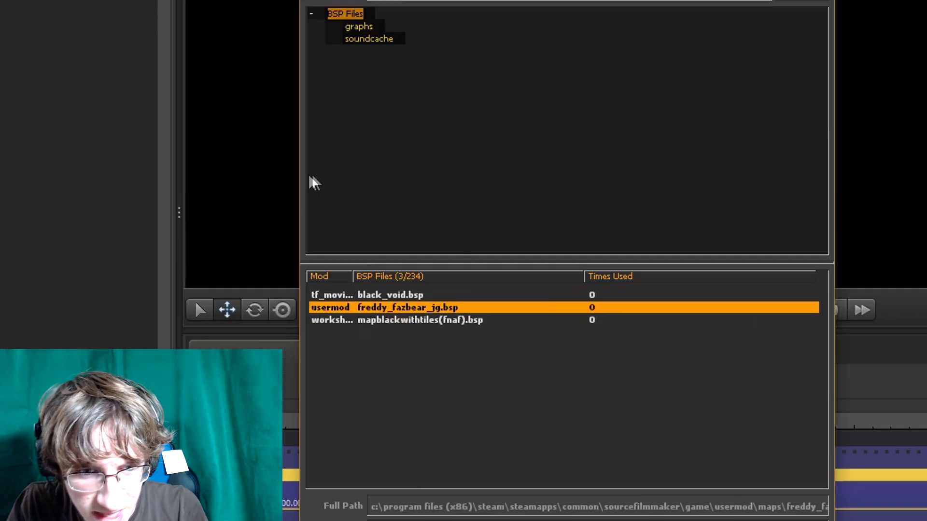
{"action": "left_click", "coordinate": [414, 301]}
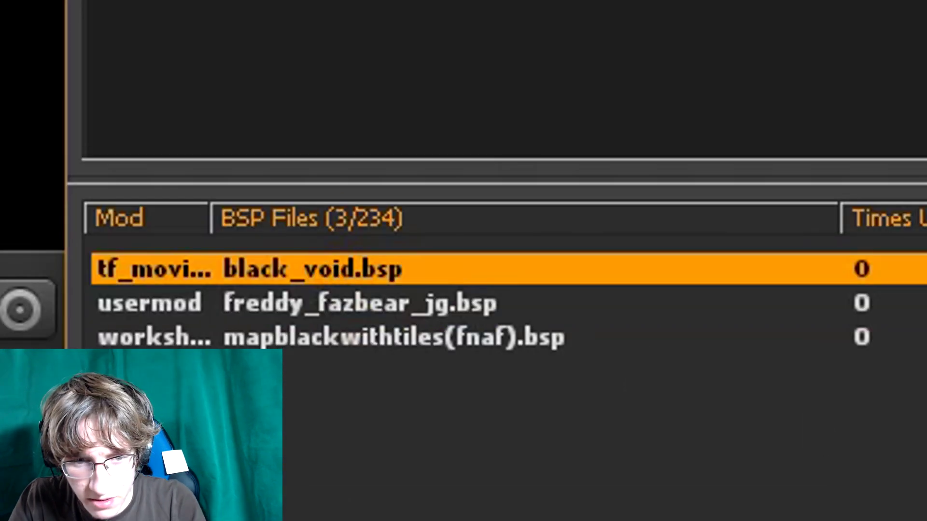
{"action": "key", "text": "Return"}
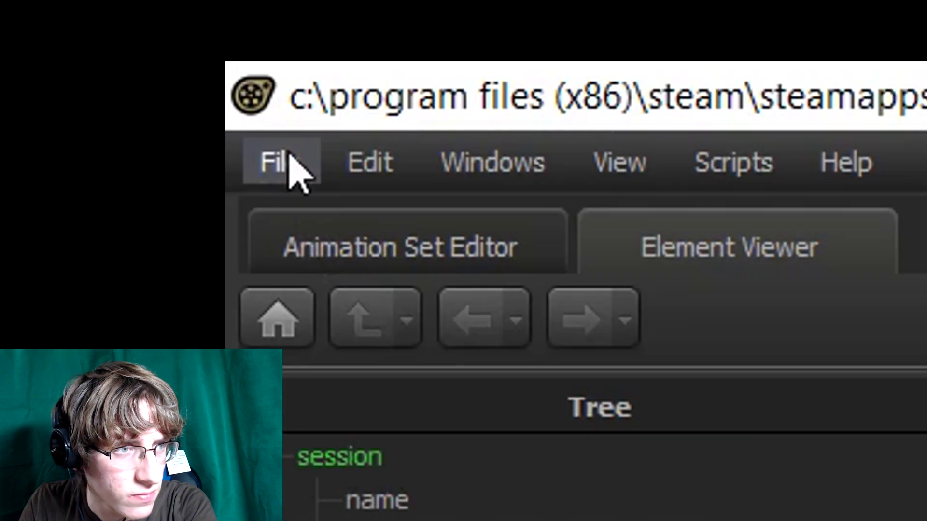
Create a new session named session9sorry in the usermod sessions directory with a framerate of 24.
{"action": "left_click", "coordinate": [13, 21]}
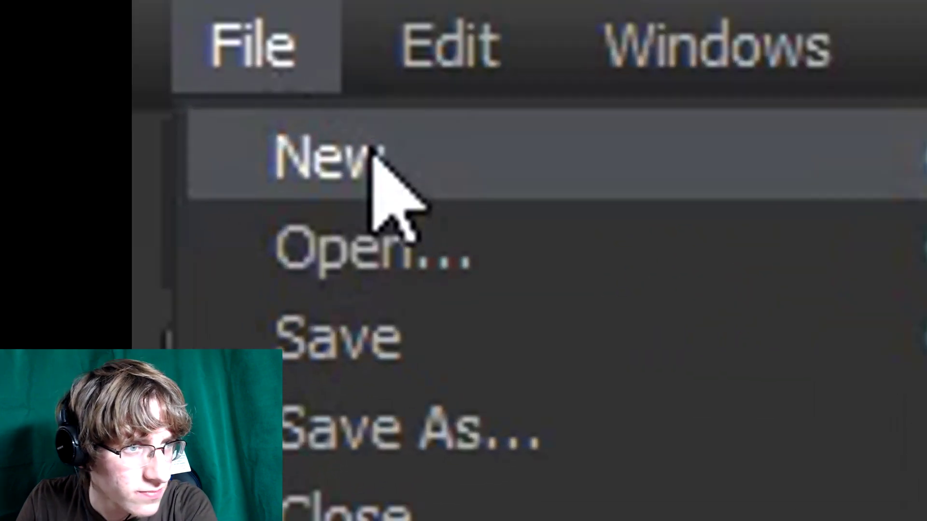
{"action": "left_click", "coordinate": [333, 216]}
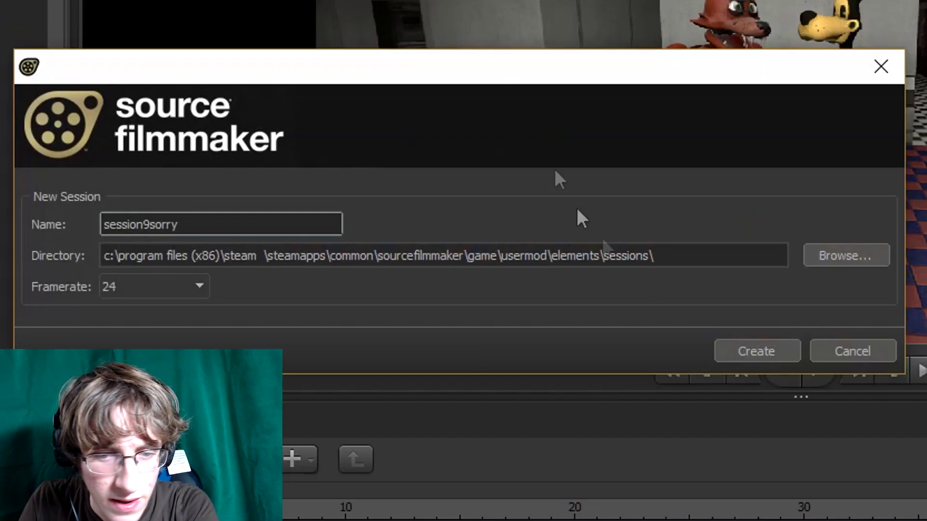
{"action": "left_click", "coordinate": [754, 349]}
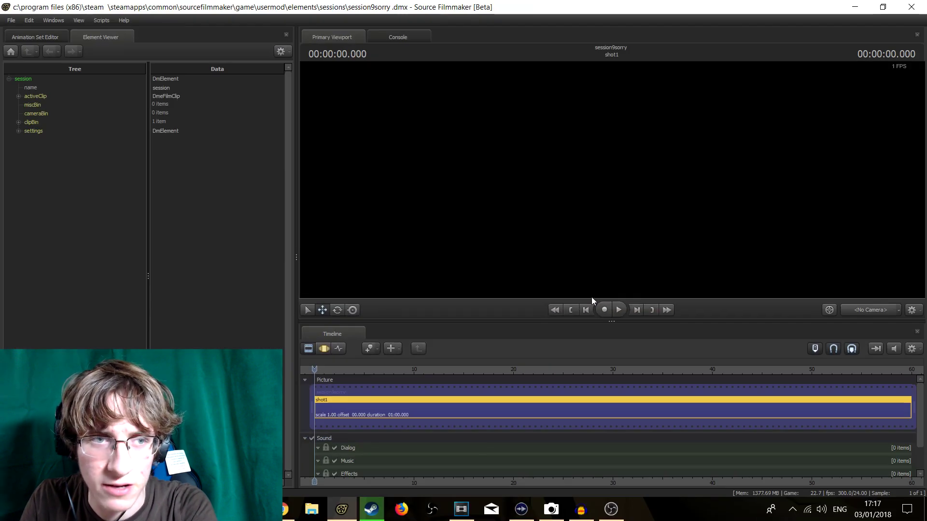
Show the new session's animation sets, unload its current map and load black_void.bsp.
{"action": "left_click", "coordinate": [39, 35]}
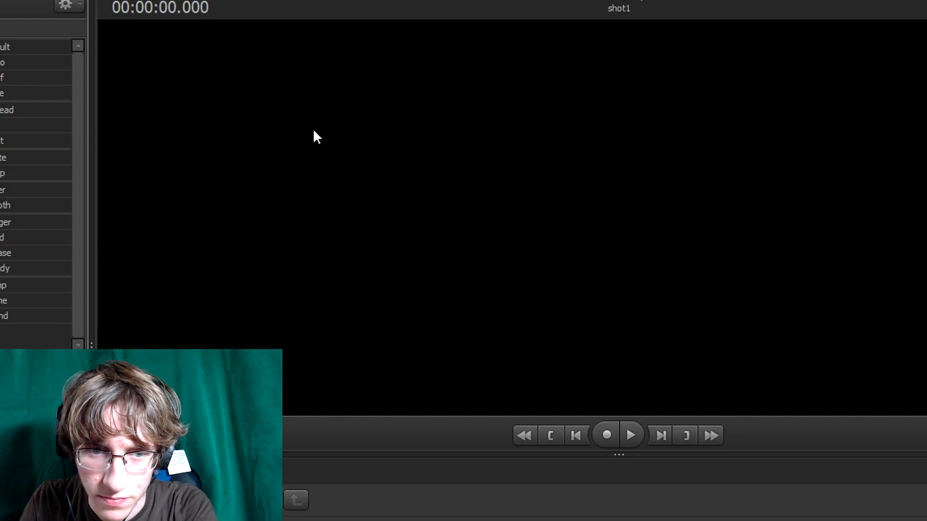
{"action": "right_click", "coordinate": [313, 129]}
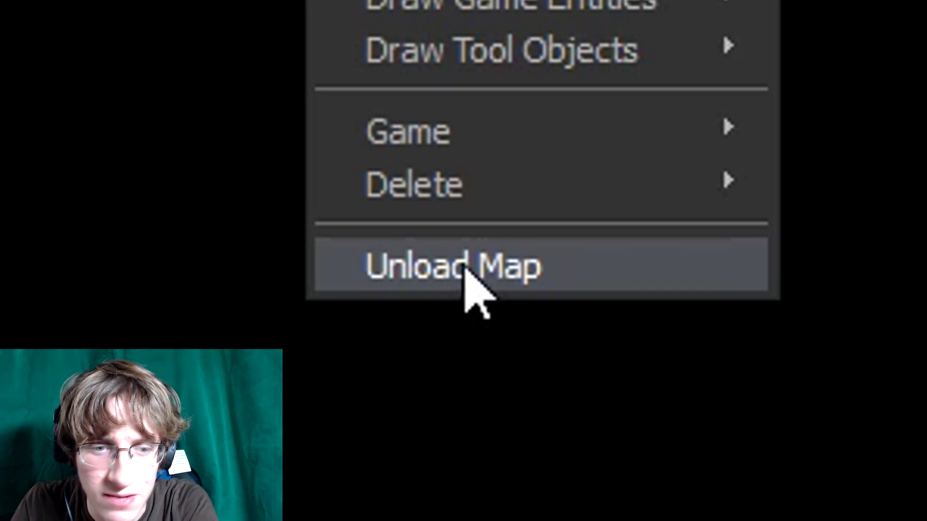
{"action": "left_click", "coordinate": [466, 268]}
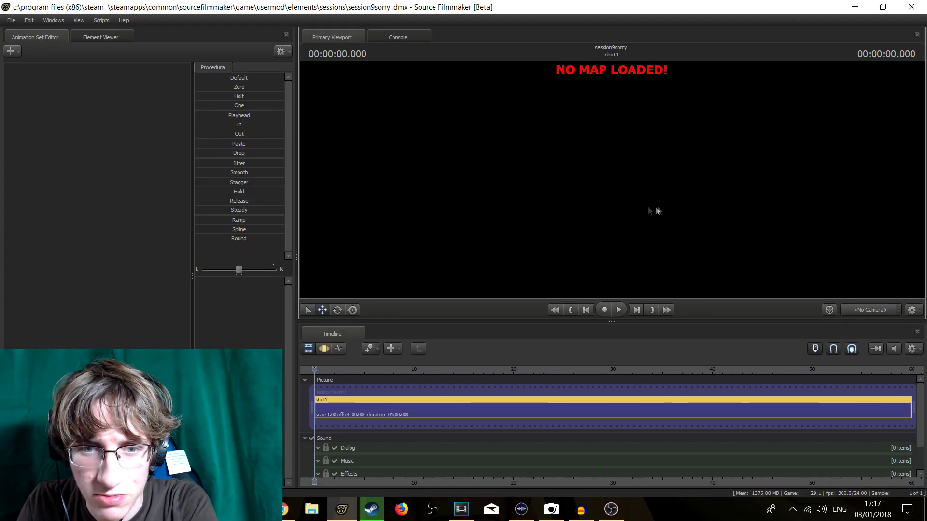
{"action": "right_click", "coordinate": [449, 147]}
{"action": "left_click", "coordinate": [478, 242]}
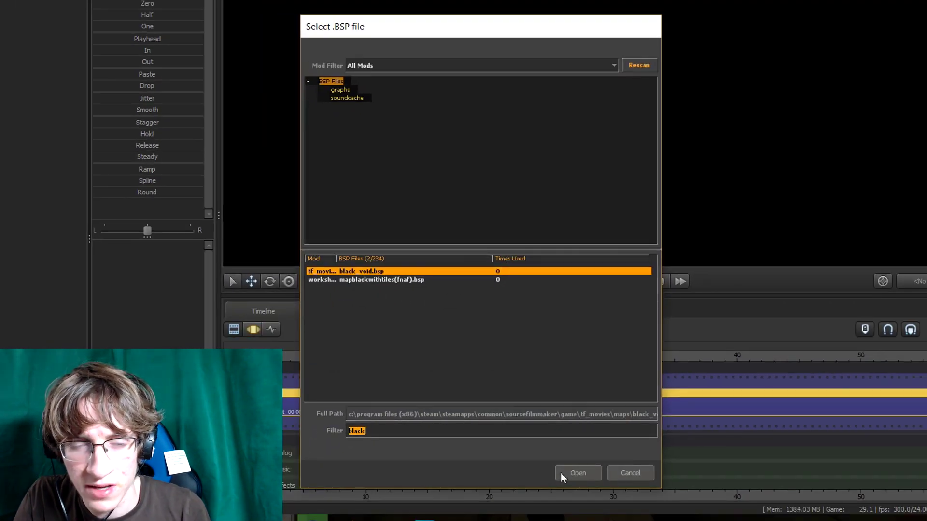
{"action": "left_click", "coordinate": [564, 473]}
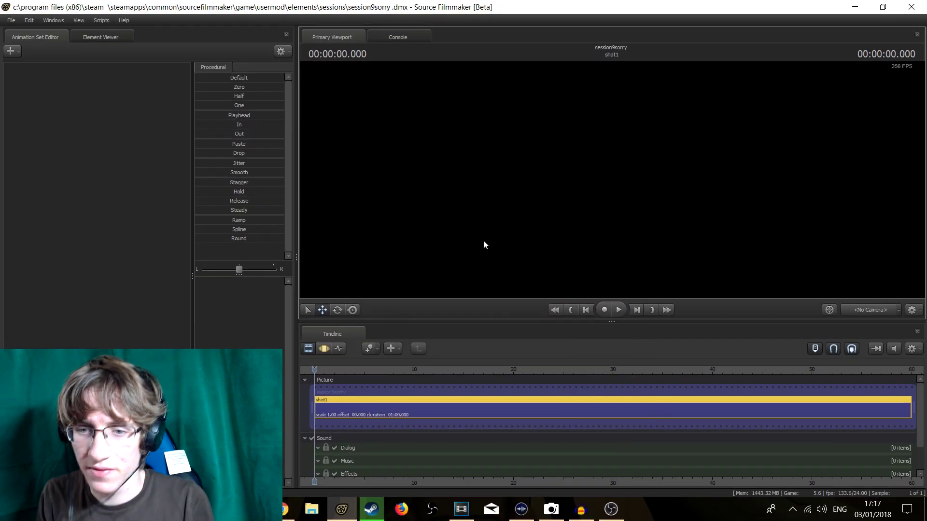
Switch the new session's primary viewport to the work camera.
{"action": "right_click", "coordinate": [524, 213]}
{"action": "left_click", "coordinate": [528, 236]}
{"action": "right_click", "coordinate": [610, 178]}
{"action": "left_click", "coordinate": [630, 206]}
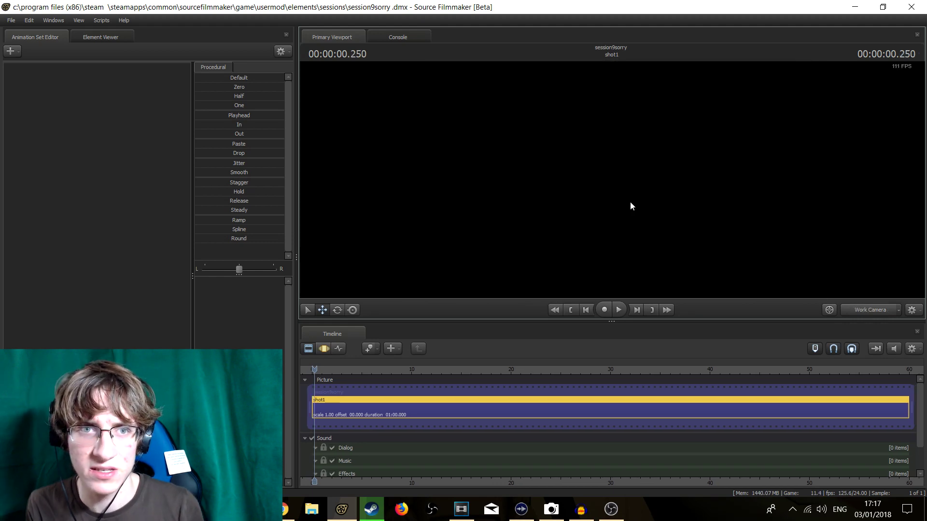
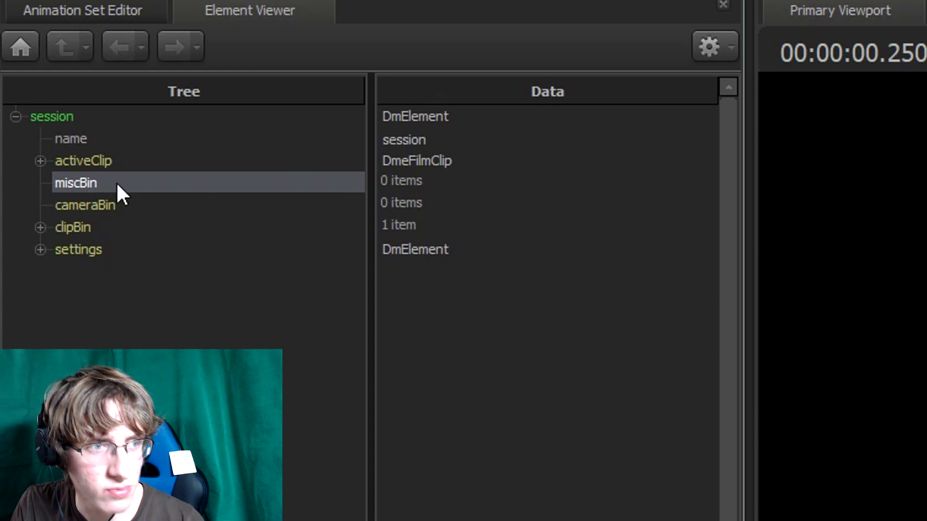
Import project 1.dmx from the Tutorial folder as an element into the session's miscBin.
{"action": "right_click", "coordinate": [118, 188]}
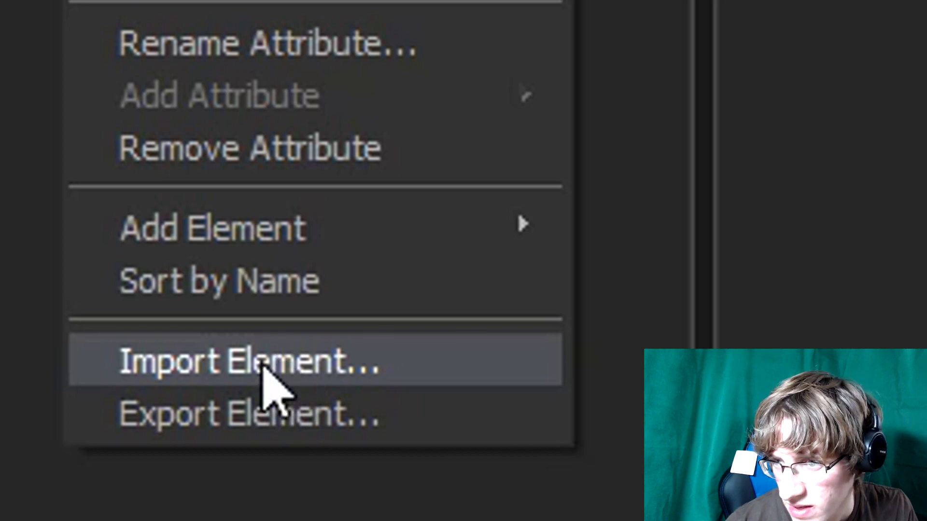
{"action": "left_click", "coordinate": [263, 370]}
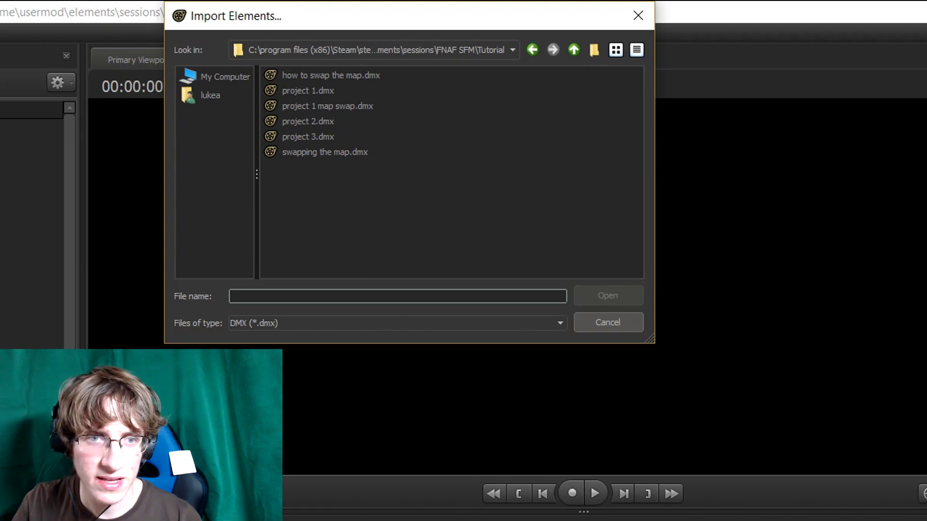
{"action": "left_click", "coordinate": [305, 88]}
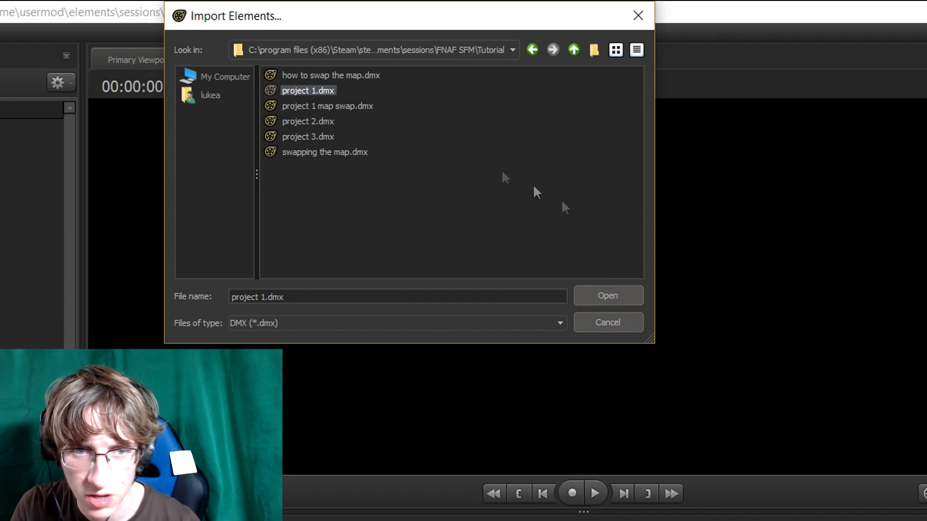
{"action": "left_click", "coordinate": [607, 297]}
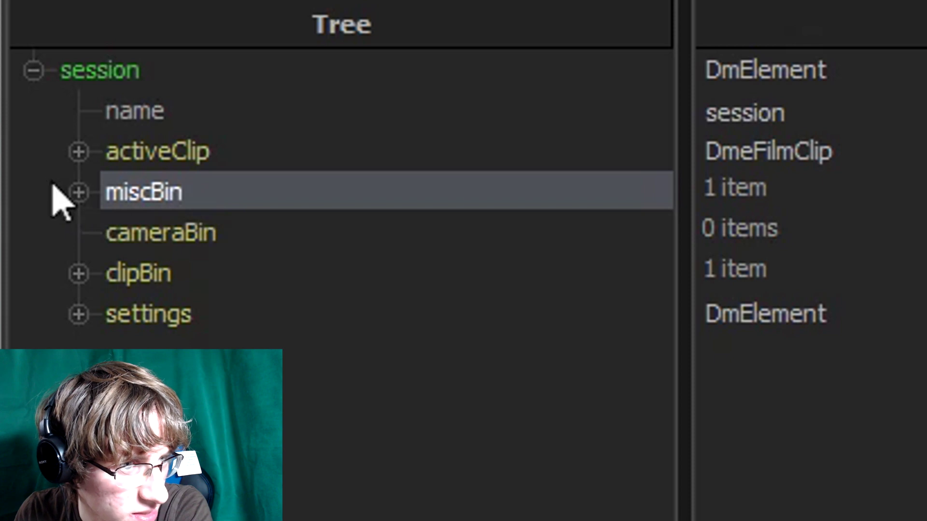
Expand miscBin, the imported session inside it and that session's activeClip in the element tree.
{"action": "left_click", "coordinate": [93, 193]}
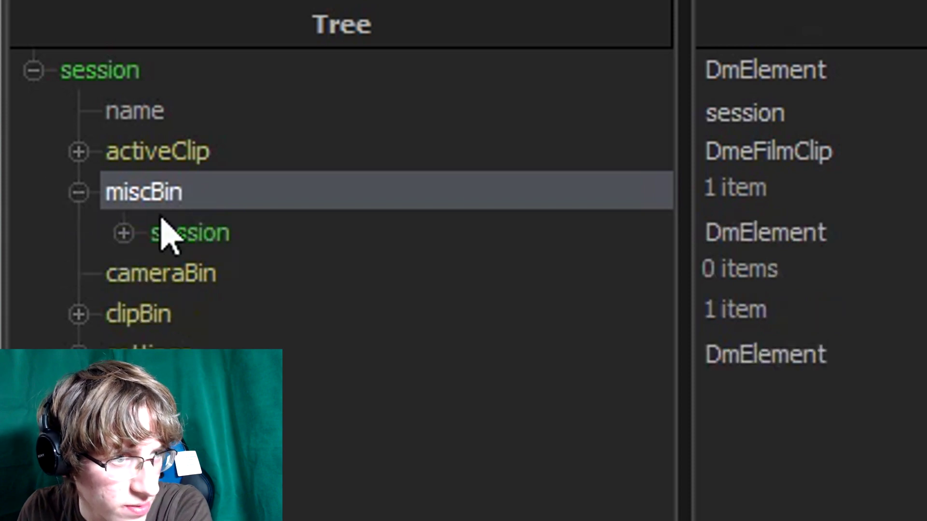
{"action": "left_click", "coordinate": [203, 239]}
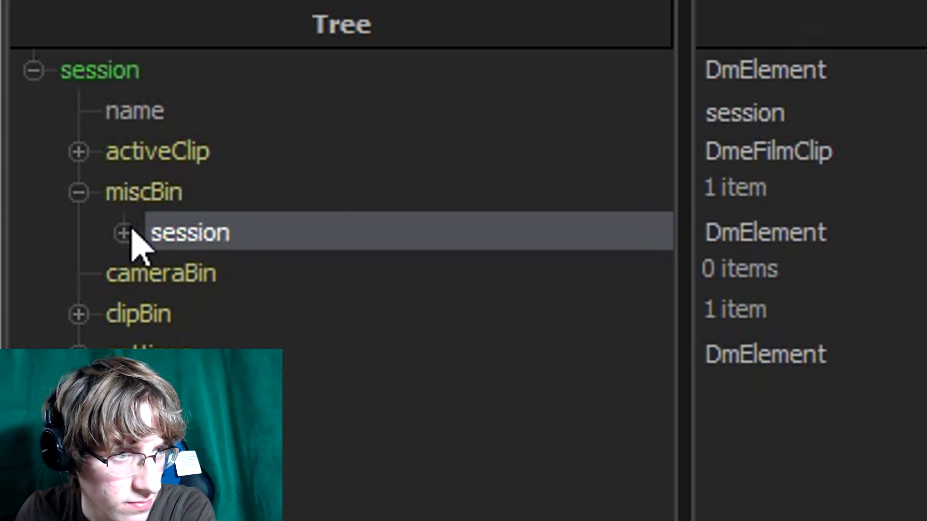
{"action": "left_click", "coordinate": [123, 234]}
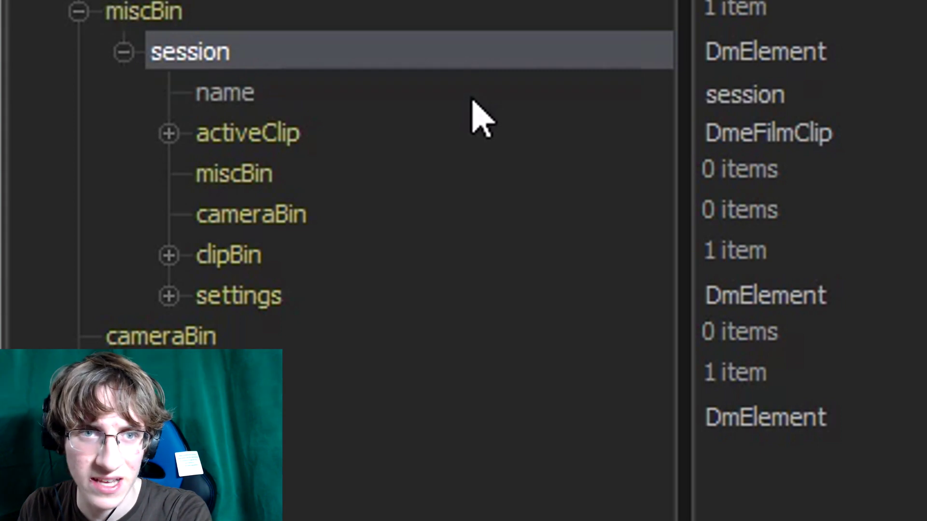
{"action": "left_click", "coordinate": [256, 140]}
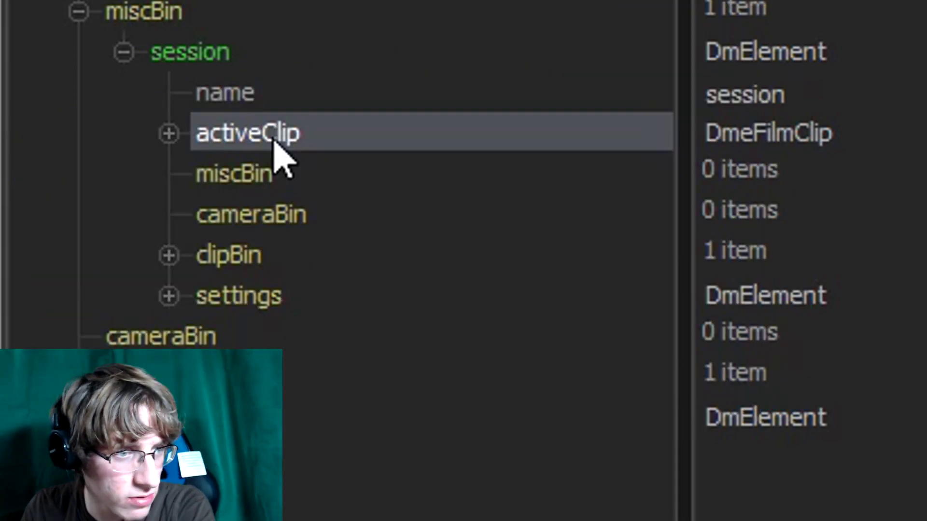
{"action": "left_click", "coordinate": [175, 131]}
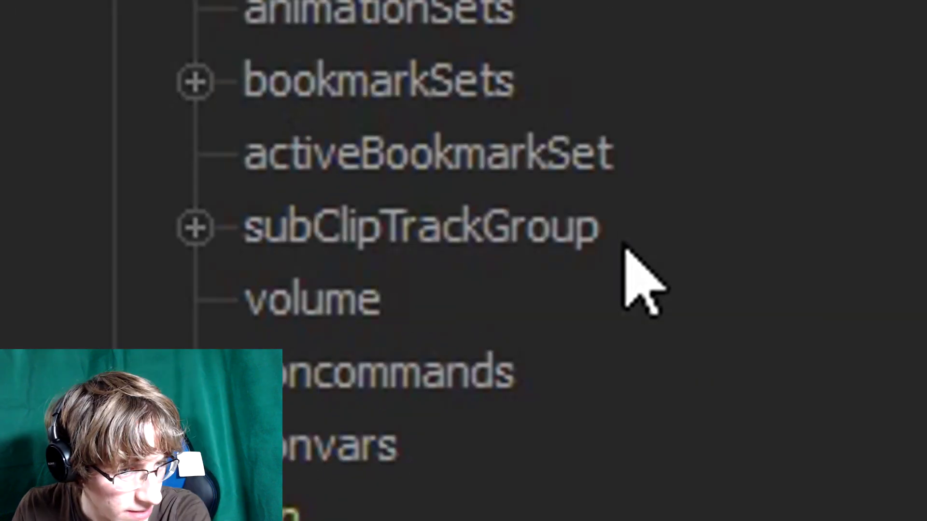
Expand the imported activeClip's subClipTrackGroup down through tracks to the Film track's attributes.
{"action": "left_click", "coordinate": [484, 215]}
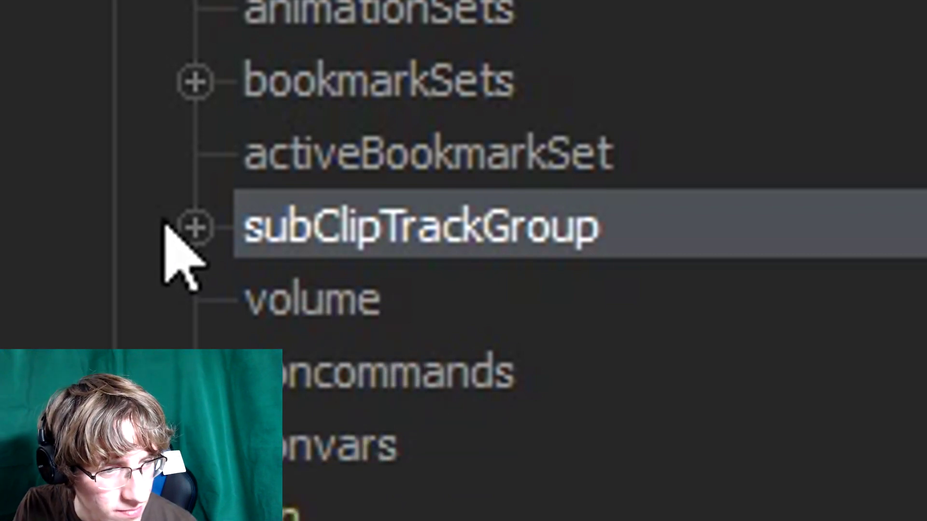
{"action": "left_click", "coordinate": [195, 227]}
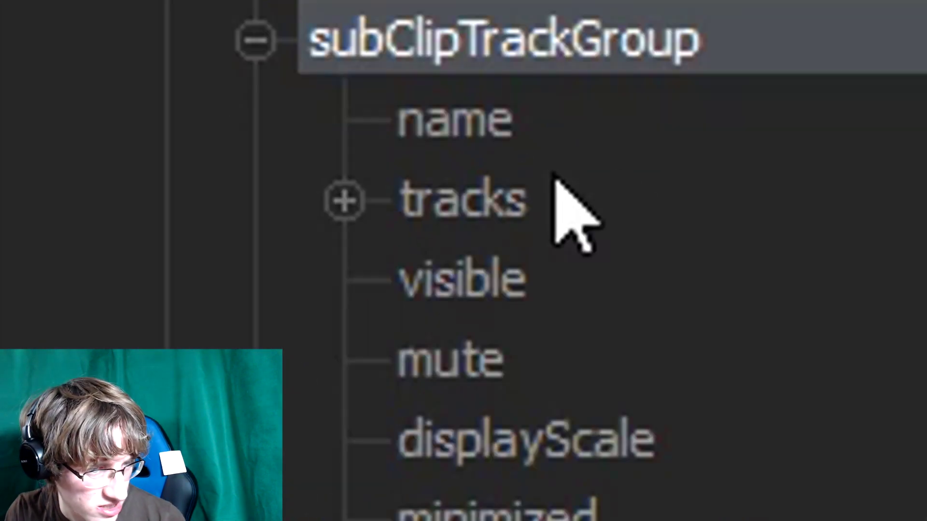
{"action": "left_click", "coordinate": [386, 215]}
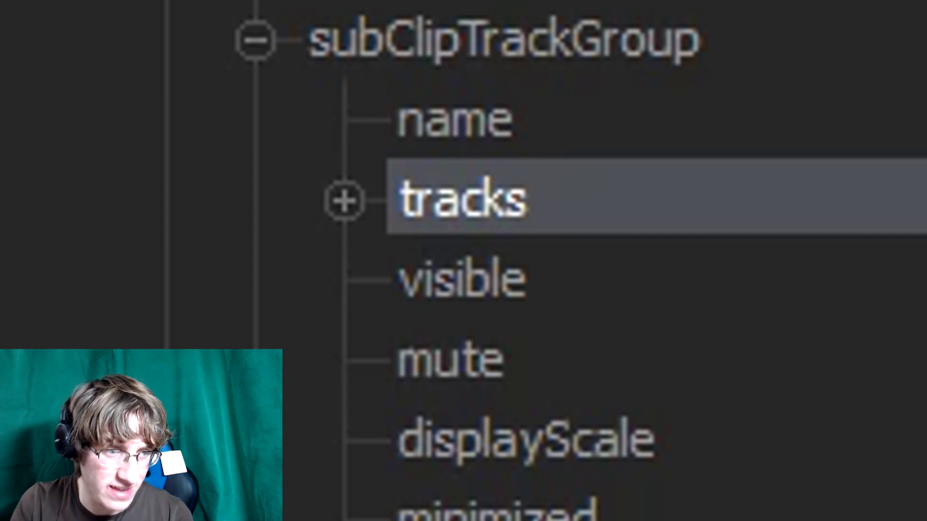
{"action": "left_click", "coordinate": [343, 199]}
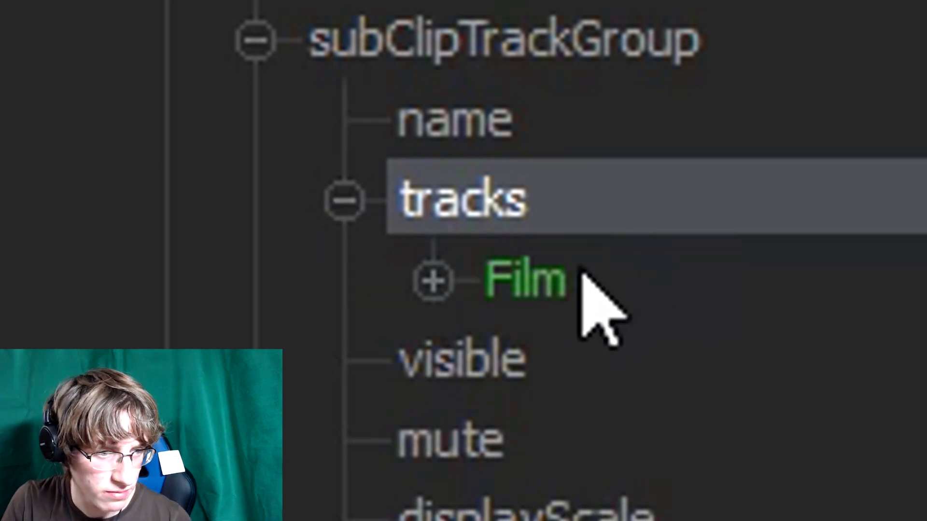
{"action": "left_click", "coordinate": [558, 272]}
{"action": "left_click", "coordinate": [565, 268]}
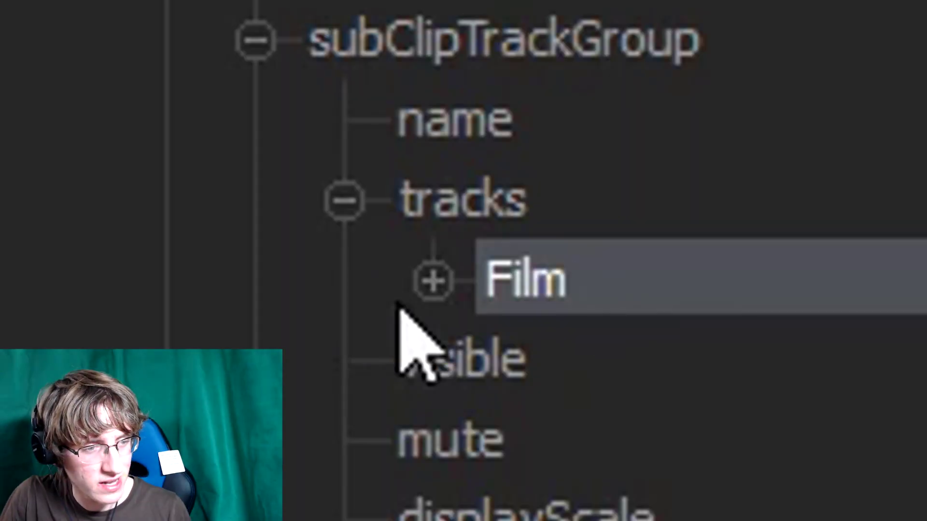
{"action": "left_click", "coordinate": [417, 308]}
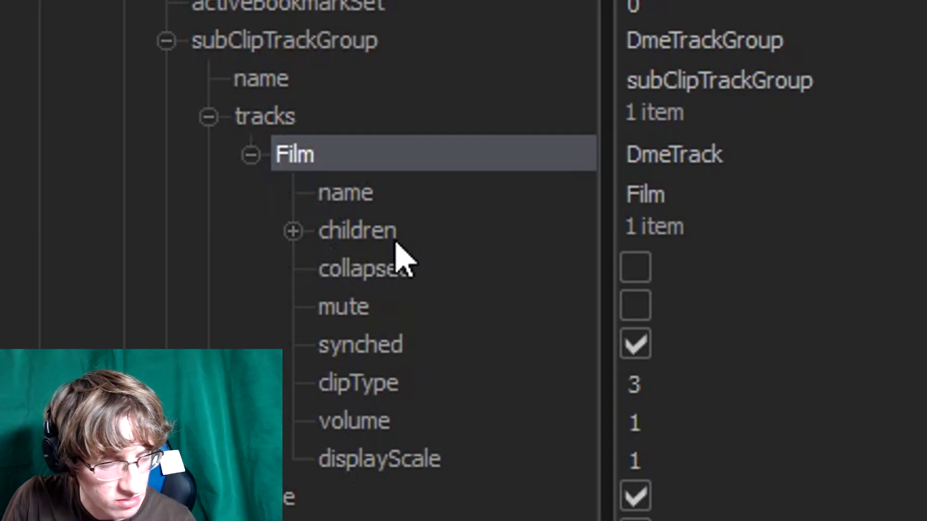
Expand the Film track's children and select the imported shot1 element.
{"action": "left_click", "coordinate": [369, 236]}
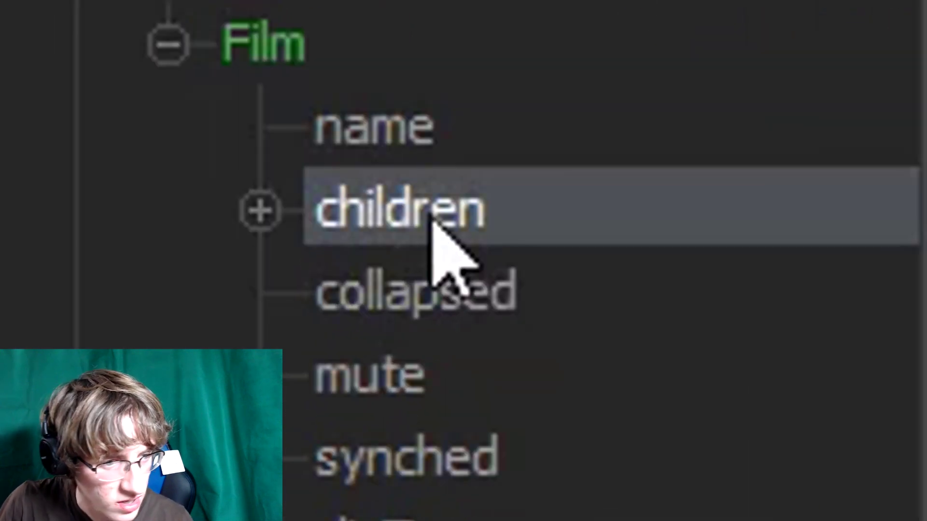
{"action": "left_click", "coordinate": [266, 216]}
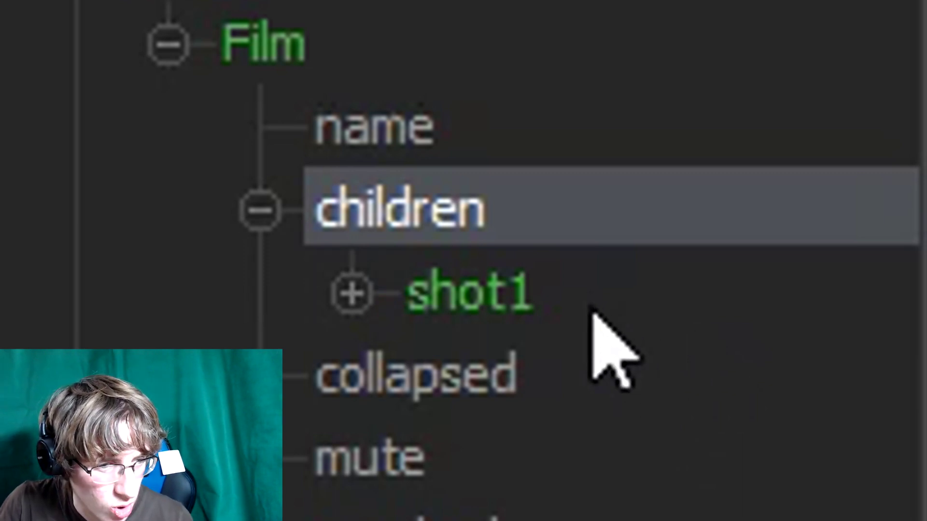
{"action": "left_click", "coordinate": [513, 311]}
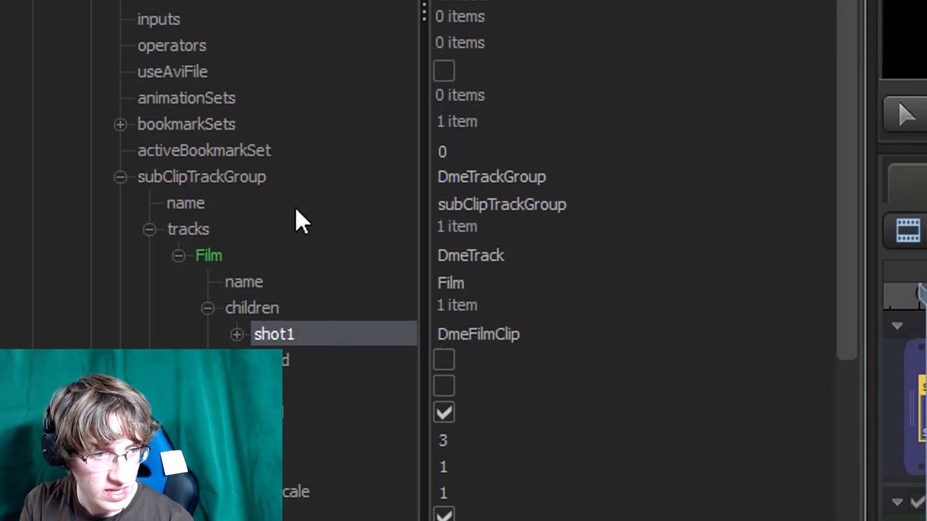
{"action": "left_click", "coordinate": [230, 285]}
{"action": "left_click", "coordinate": [258, 307]}
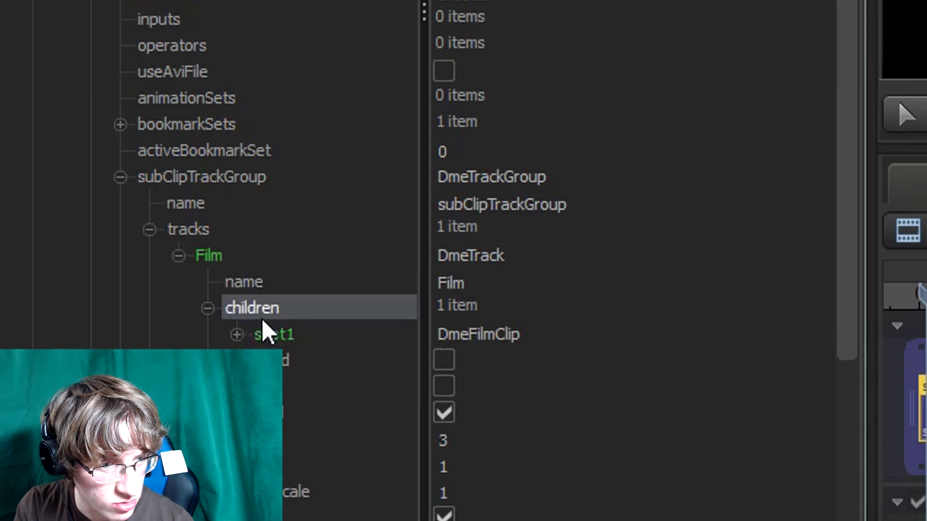
{"action": "left_click", "coordinate": [271, 340]}
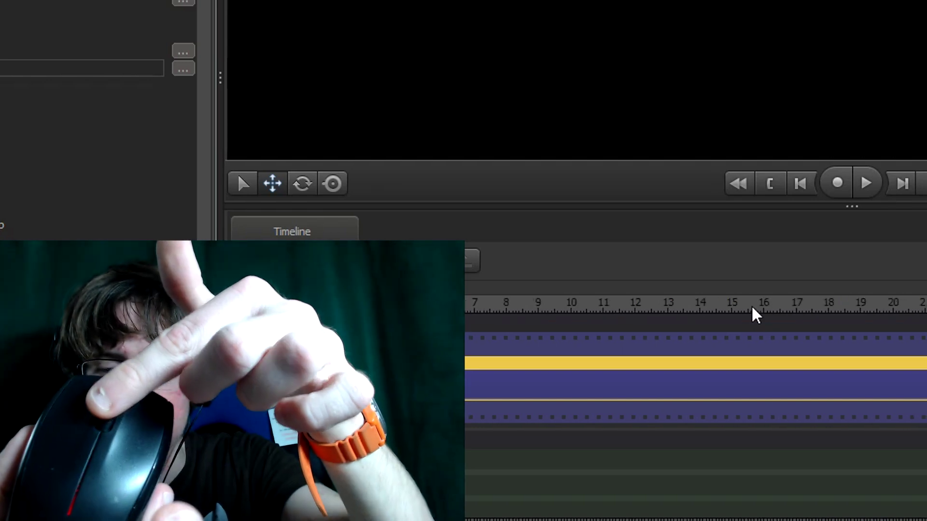
{"action": "scroll", "coordinate": [752, 308], "scroll_direction": "up", "scroll_amount": 1, "text": "ctrl"}
{"action": "scroll", "coordinate": [751, 308], "scroll_direction": "down", "scroll_amount": 1, "text": "ctrl"}
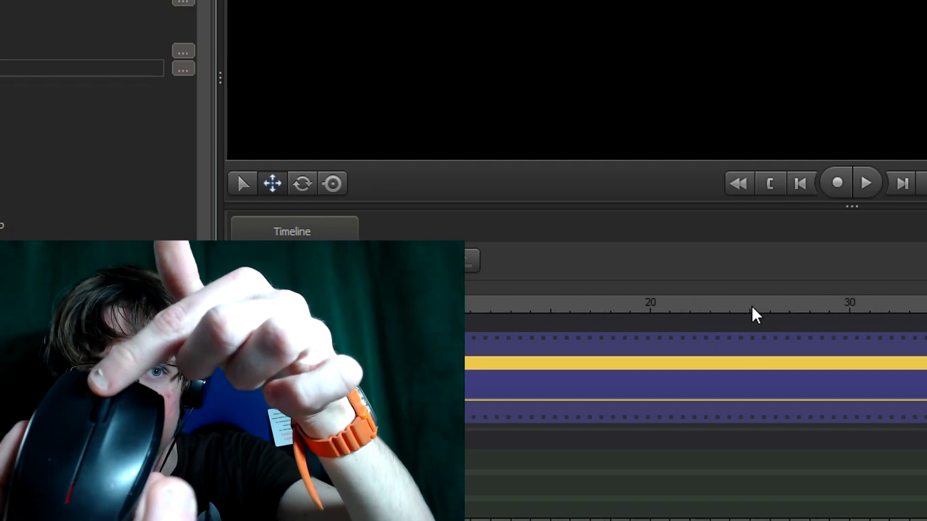
{"action": "scroll", "coordinate": [752, 308], "scroll_direction": "down", "scroll_amount": 1, "text": "ctrl"}
{"action": "scroll", "coordinate": [752, 308], "scroll_direction": "up", "scroll_amount": 2, "text": "ctrl"}
{"action": "scroll", "coordinate": [752, 308], "scroll_direction": "down", "scroll_amount": 1, "text": "ctrl"}
{"action": "scroll", "coordinate": [752, 308], "scroll_direction": "up", "scroll_amount": 1, "text": "ctrl"}
{"action": "scroll", "coordinate": [751, 308], "scroll_direction": "down", "scroll_amount": 1, "text": "ctrl"}
{"action": "scroll", "coordinate": [752, 308], "scroll_direction": "up", "scroll_amount": 1, "text": "ctrl"}
{"action": "scroll", "coordinate": [752, 308], "scroll_direction": "down", "scroll_amount": 1, "text": "ctrl"}
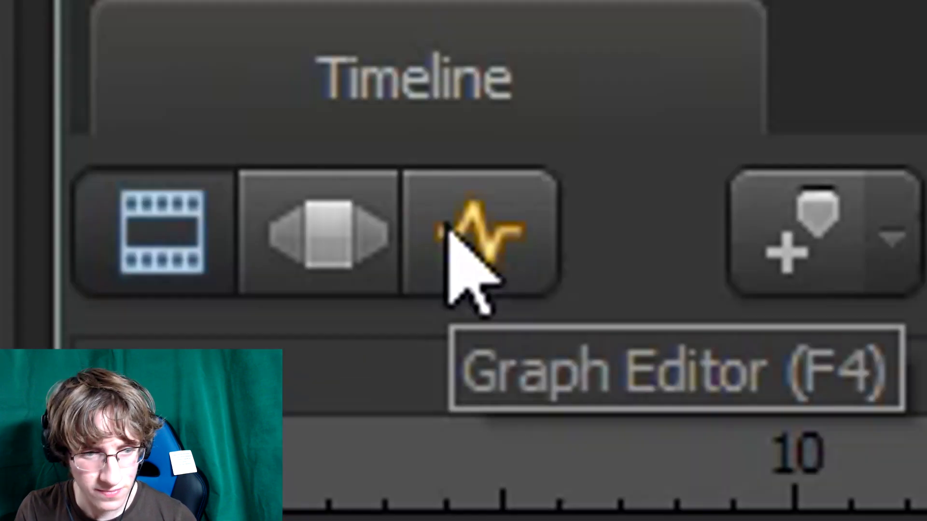
Return the timeline to the clip editor and extend the film clip's end to about 112 seconds.
{"action": "left_click", "coordinate": [336, 350]}
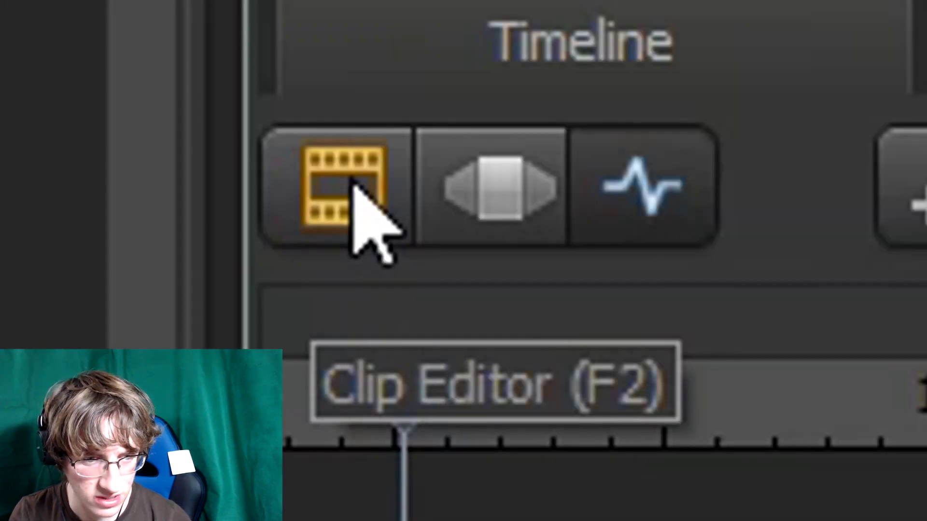
{"action": "key", "text": "F4"}
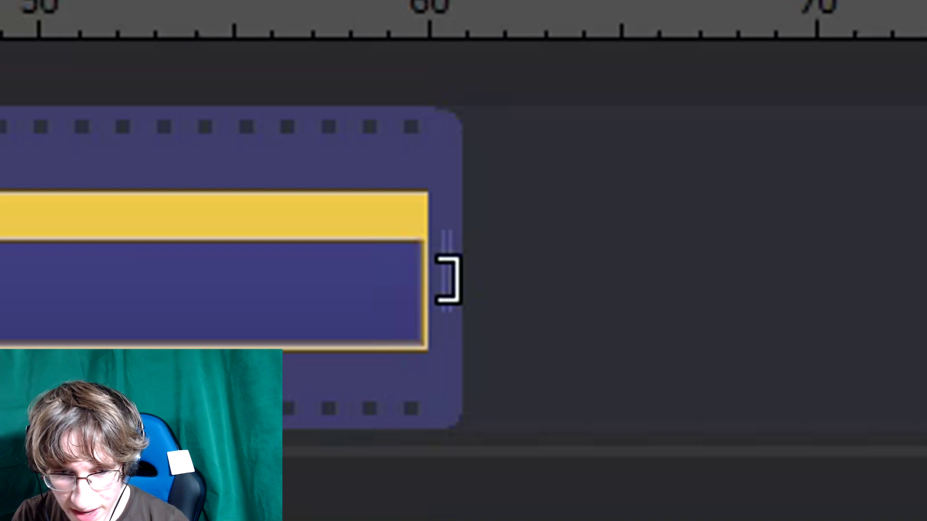
{"action": "left_click_drag", "start_coordinate": [437, 296], "coordinate": [926, 266]}
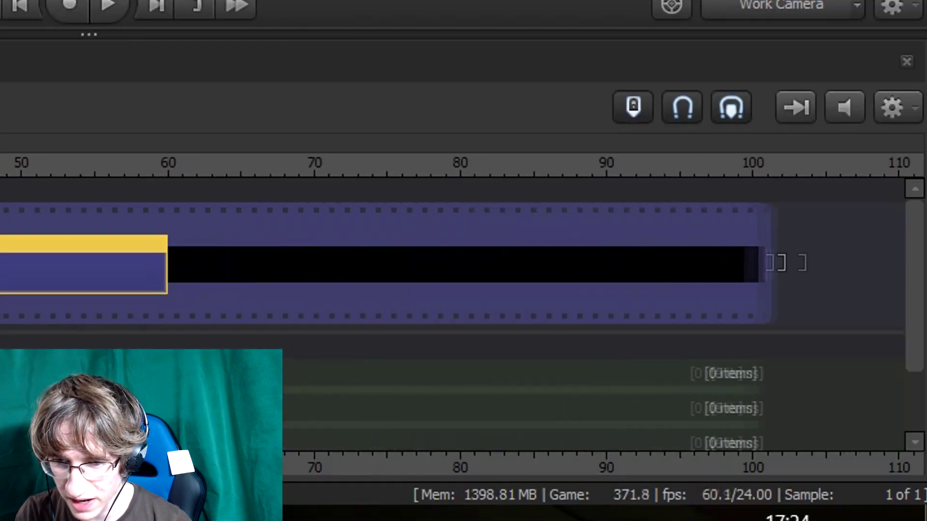
{"action": "left_click_drag", "start_coordinate": [784, 263], "coordinate": [903, 263]}
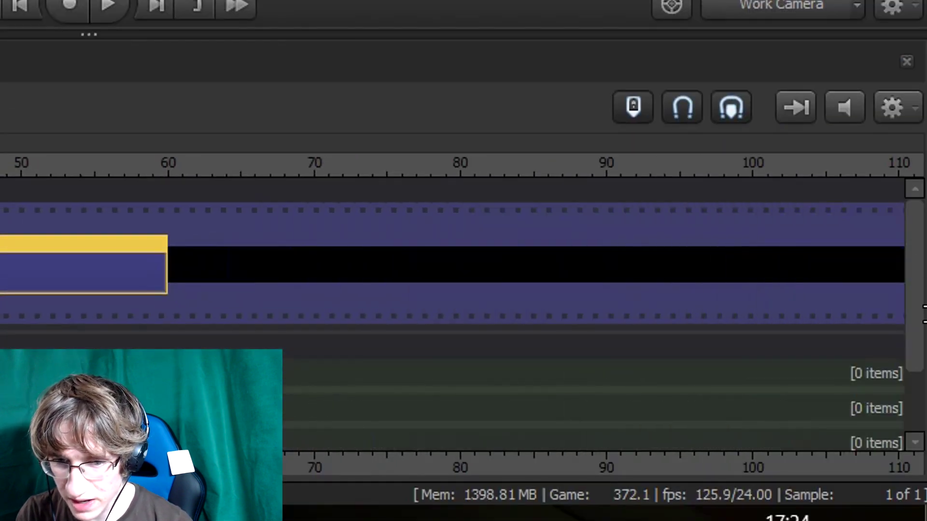
{"action": "scroll", "coordinate": [497, 296], "scroll_direction": "down", "scroll_amount": 2}
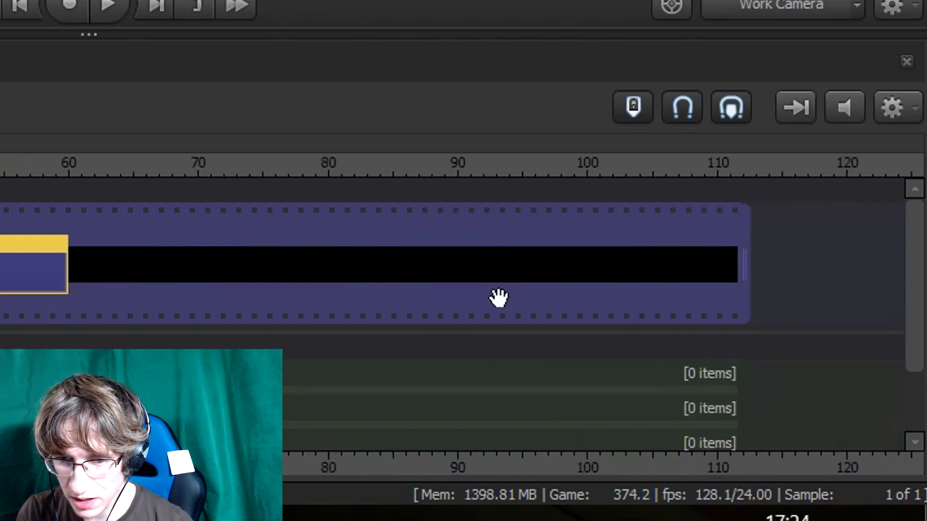
{"action": "scroll", "coordinate": [492, 296], "scroll_direction": "up", "scroll_amount": 1}
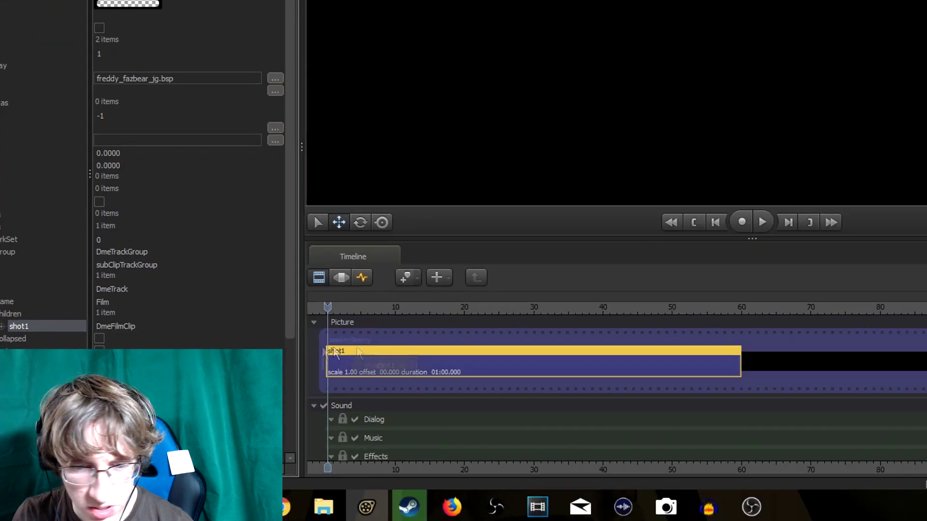
Try to place the imported shot1 over the existing shot on the timeline, then cancel the action choice.
{"action": "left_click_drag", "start_coordinate": [336, 354], "coordinate": [922, 367]}
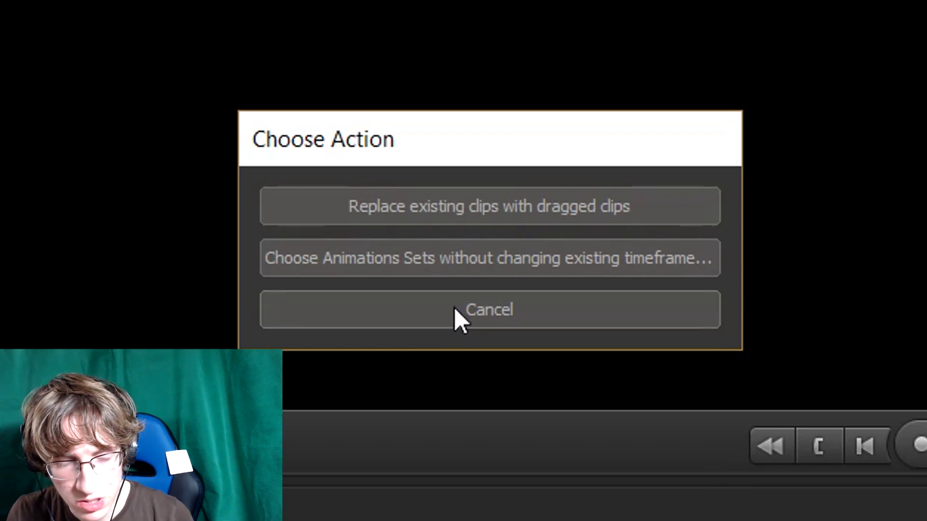
{"action": "left_click", "coordinate": [467, 319]}
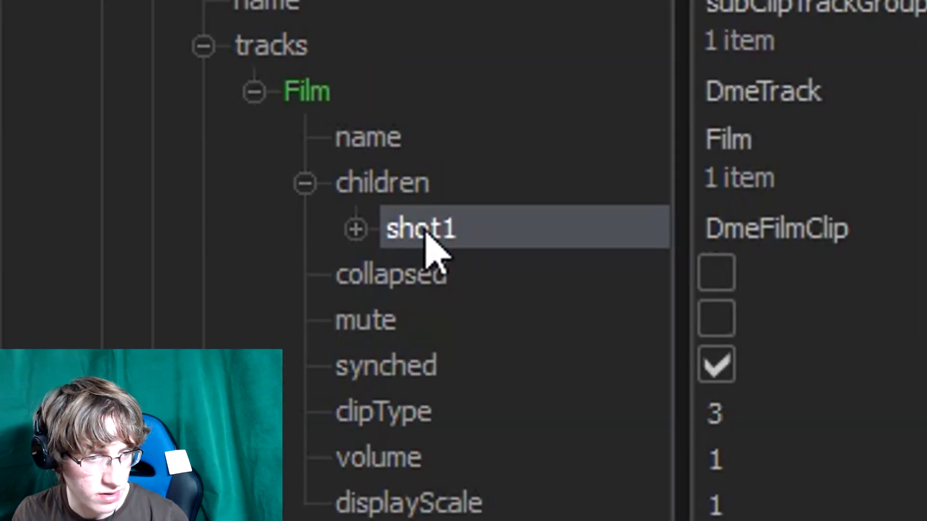
Rename the imported shot1 element under the Film track's children as "What eves you want to".
{"action": "left_click", "coordinate": [424, 231]}
{"action": "left_click", "coordinate": [468, 186]}
{"action": "left_click", "coordinate": [463, 230]}
{"action": "right_click", "coordinate": [456, 239]}
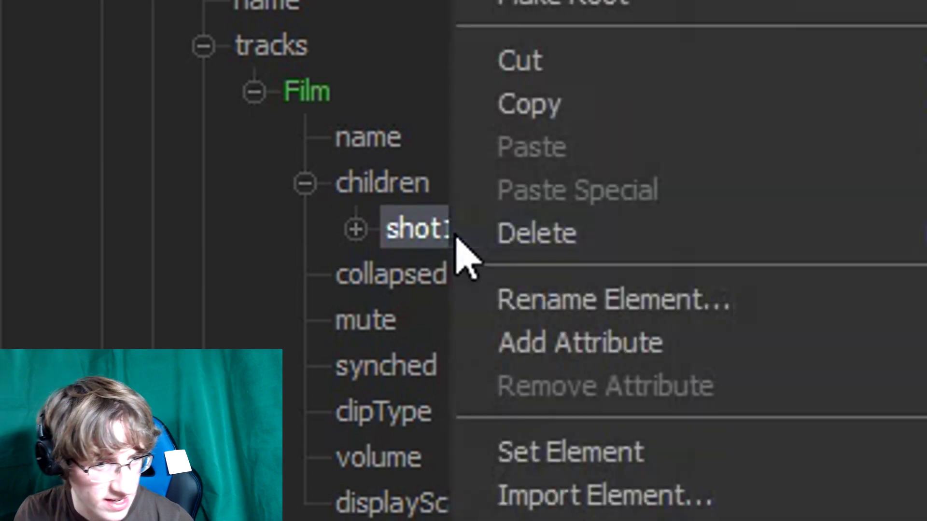
{"action": "left_click", "coordinate": [531, 299]}
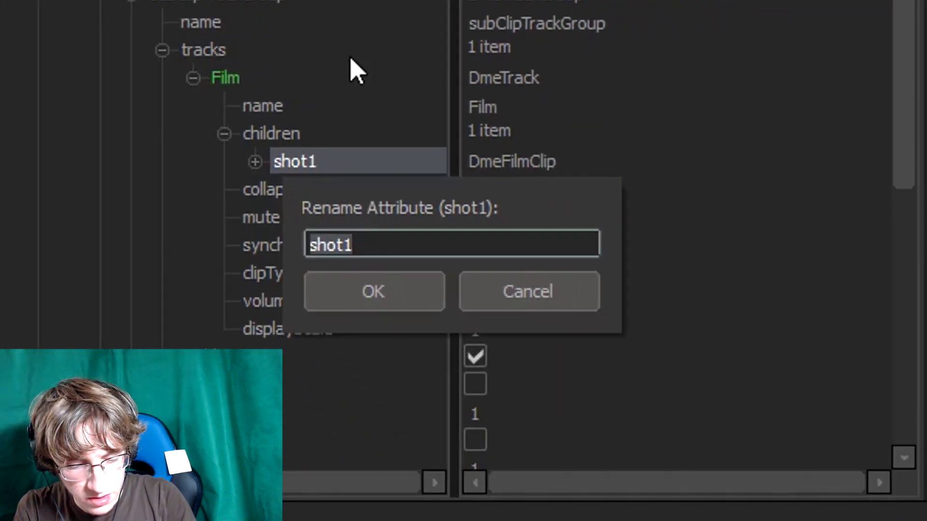
{"action": "type", "text": "What eves you"}
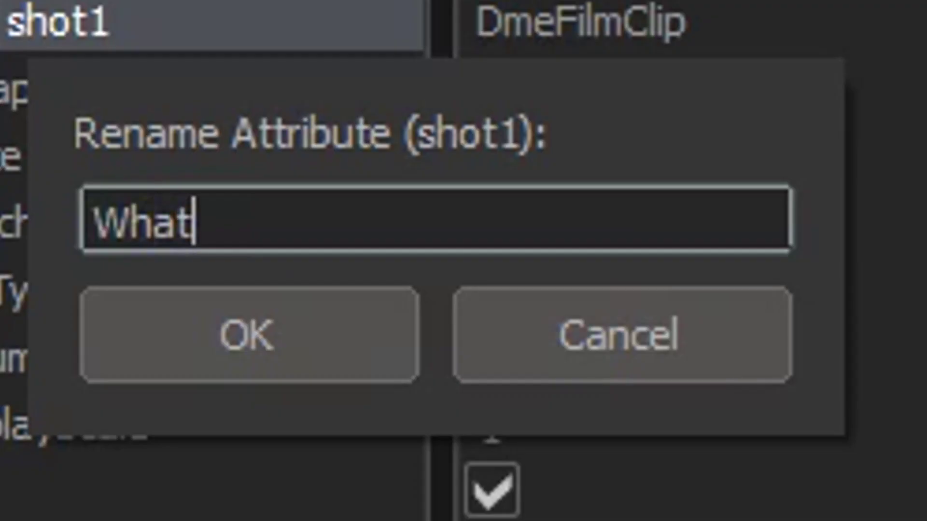
{"action": "type", "text": " want to"}
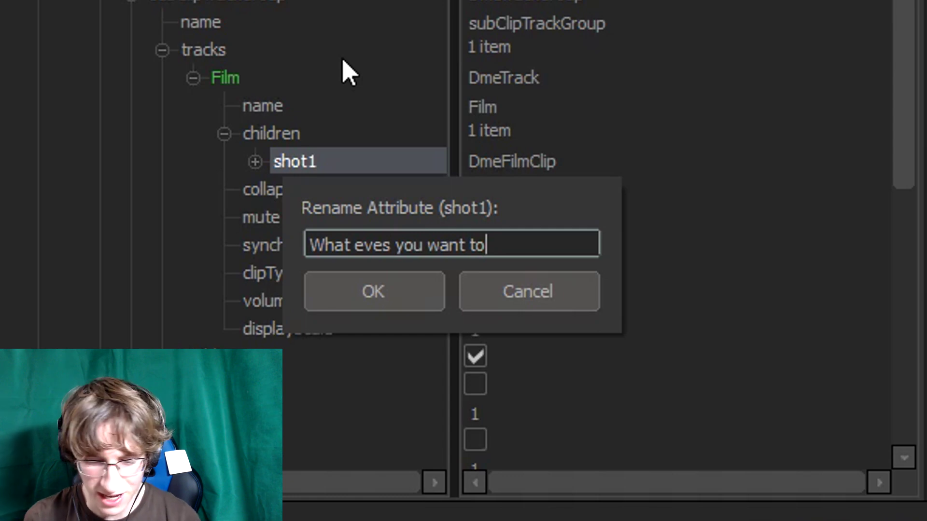
{"action": "key", "text": "Return"}
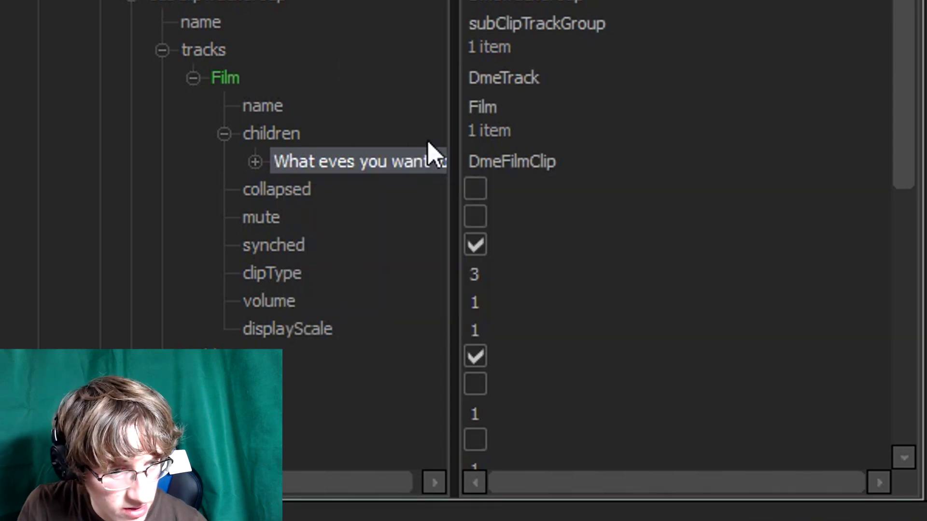
Place the renamed shot on the timeline directly after the existing one, and move the playhead to its start at 1:00.
{"action": "left_click_drag", "start_coordinate": [400, 171], "coordinate": [888, 340]}
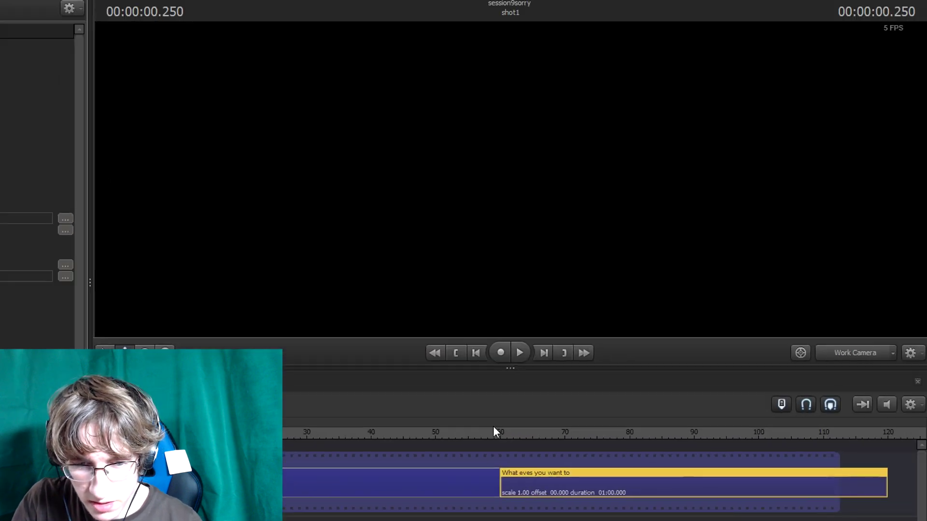
{"action": "left_click_drag", "start_coordinate": [627, 267], "coordinate": [639, 268]}
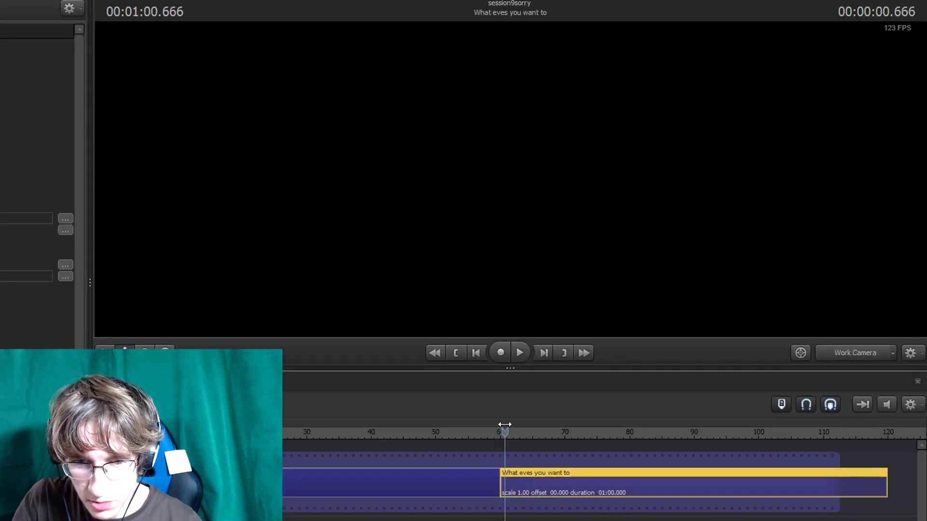
{"action": "left_click", "coordinate": [467, 352]}
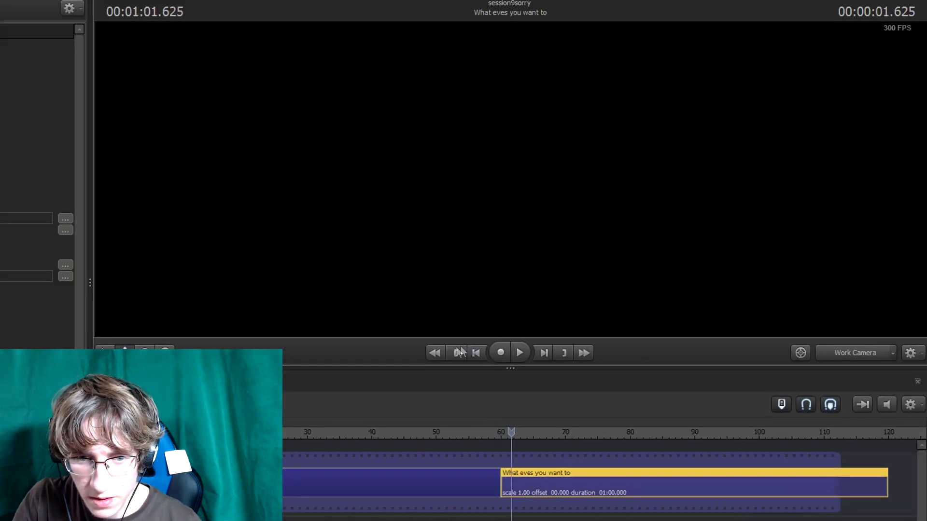
{"action": "left_click", "coordinate": [454, 352]}
Turn off lighting in the viewport, look around the imported scene, and return the playhead to the start of the "What eves you want to" shot.
{"action": "right_click", "coordinate": [509, 193]}
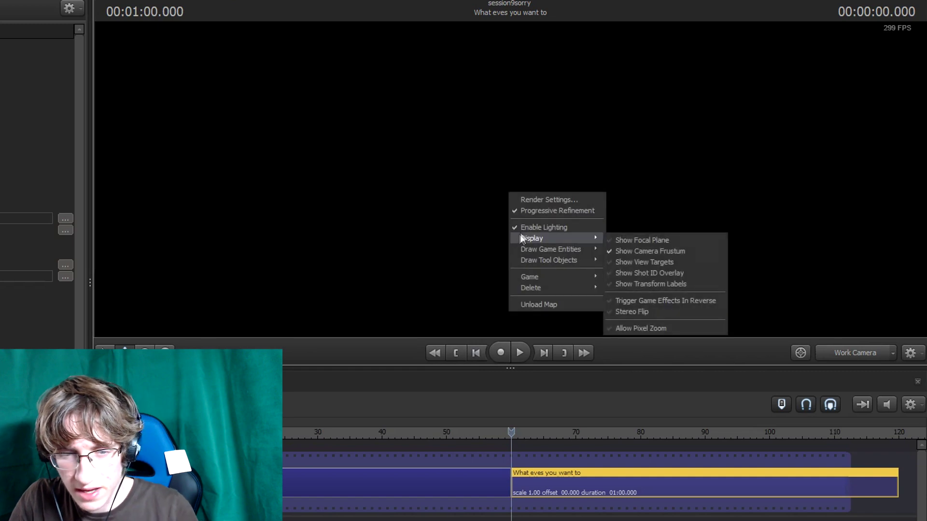
{"action": "left_click", "coordinate": [519, 227]}
{"action": "left_click_drag", "start_coordinate": [527, 217], "coordinate": [510, 180]}
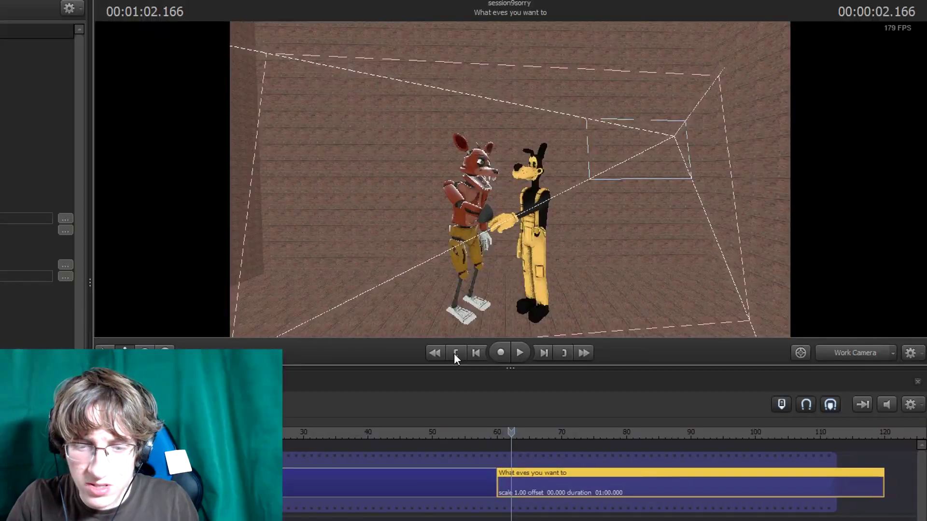
{"action": "left_click", "coordinate": [455, 353]}
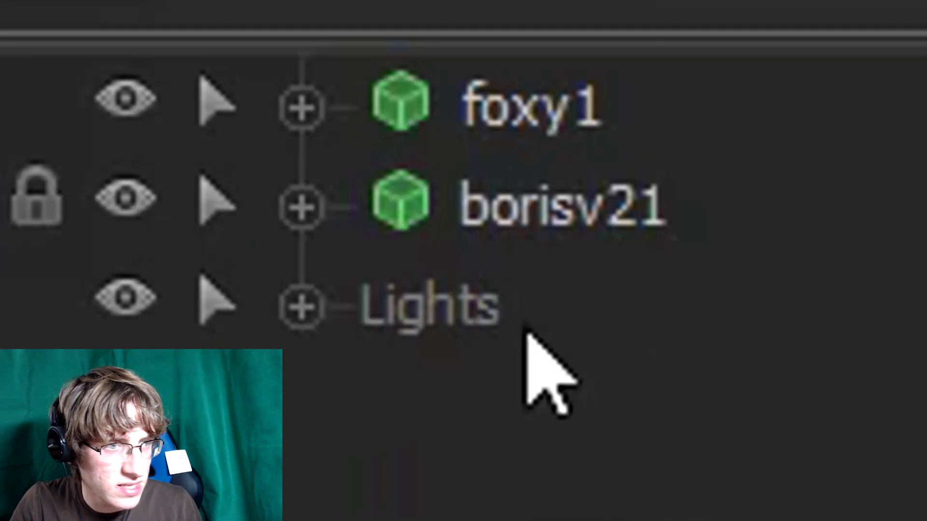
Select the Lights group together with the borisv21 and foxy1 models in the animation sets.
{"action": "left_click", "coordinate": [60, 85]}
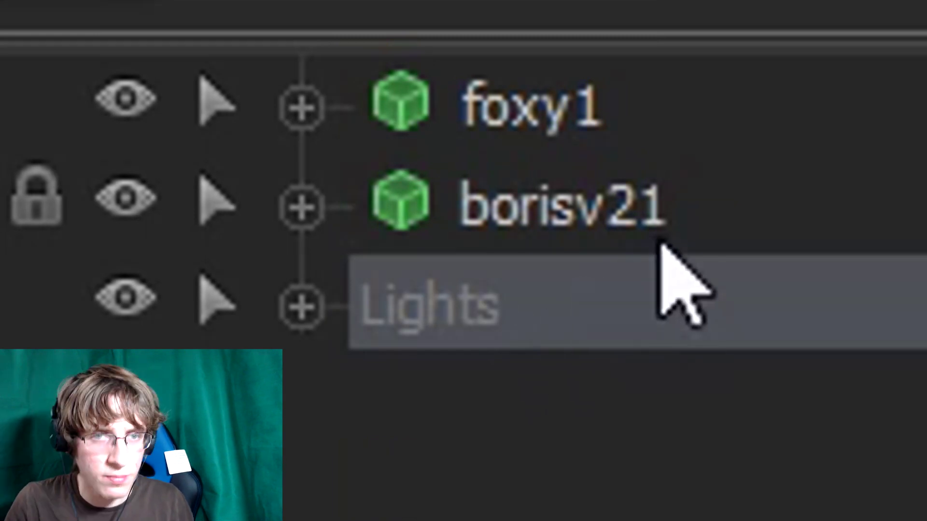
{"action": "left_click", "coordinate": [647, 201], "text": "ctrl"}
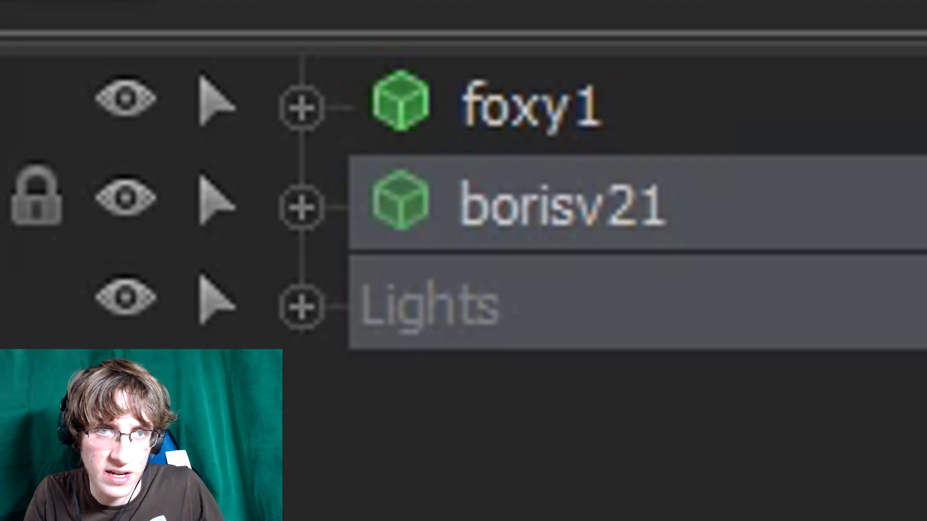
{"action": "key", "text": "Escape"}
{"action": "left_click", "coordinate": [477, 298]}
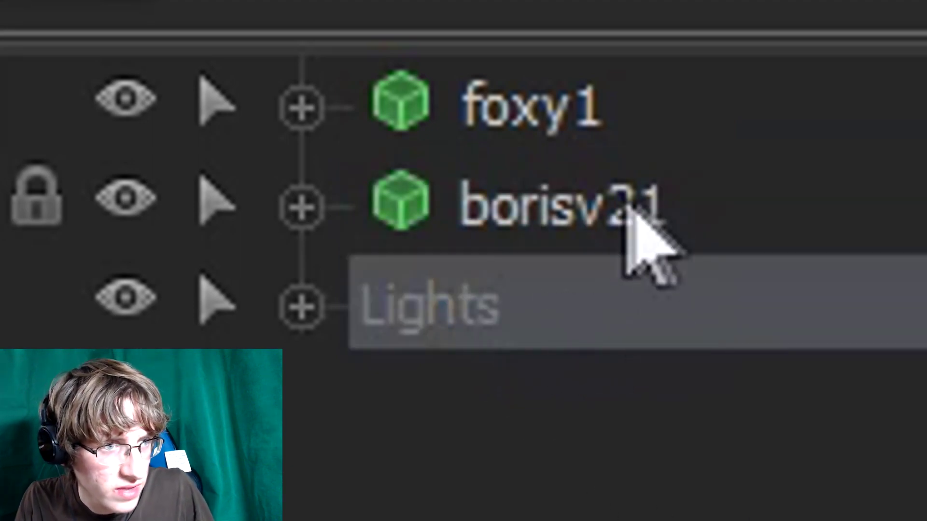
{"action": "left_click", "coordinate": [601, 208], "text": "ctrl"}
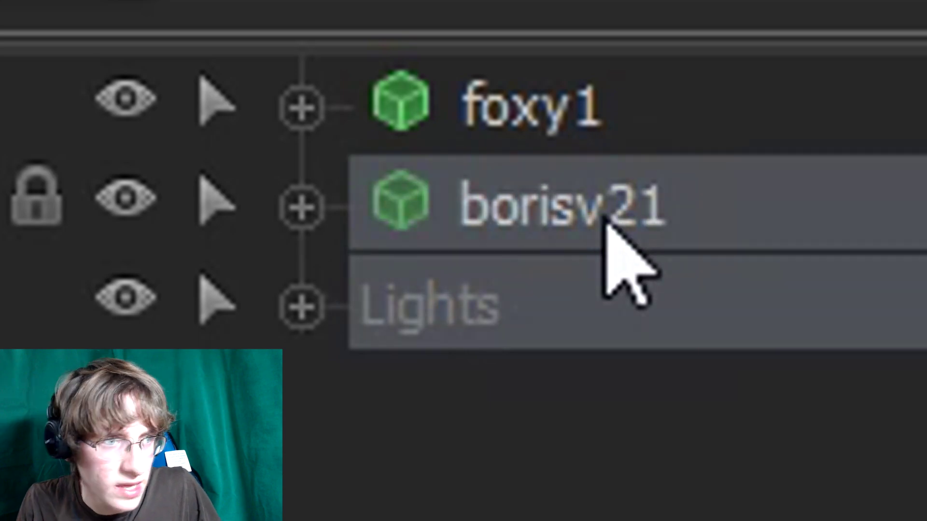
{"action": "left_click", "coordinate": [566, 84], "text": "ctrl"}
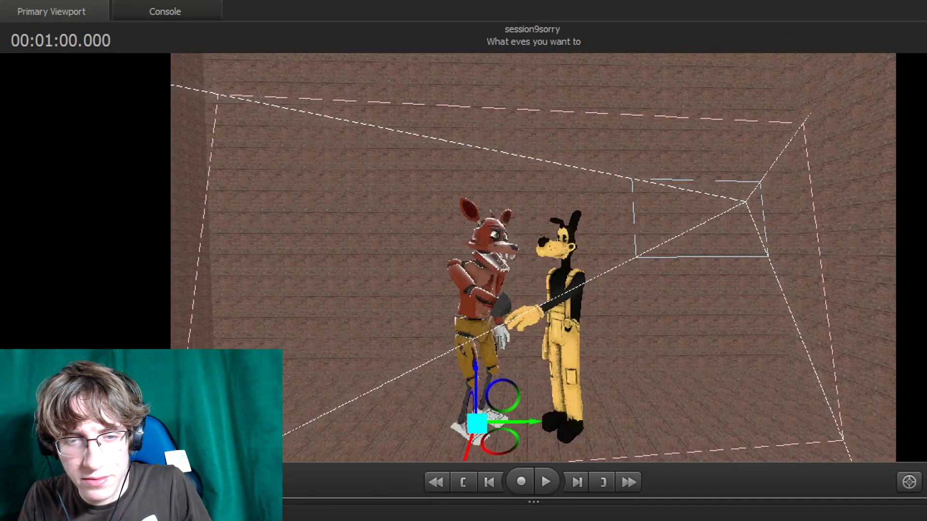
Move the selected characters and lights together to a new spot on the brick floor of the new map.
{"action": "left_click_drag", "start_coordinate": [531, 260], "coordinate": [550, 264]}
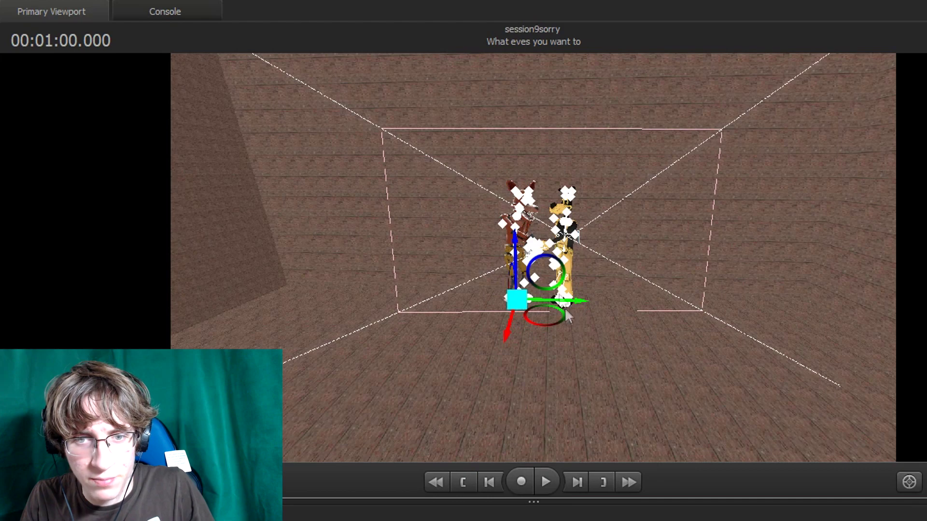
{"action": "left_click_drag", "start_coordinate": [578, 357], "coordinate": [538, 300]}
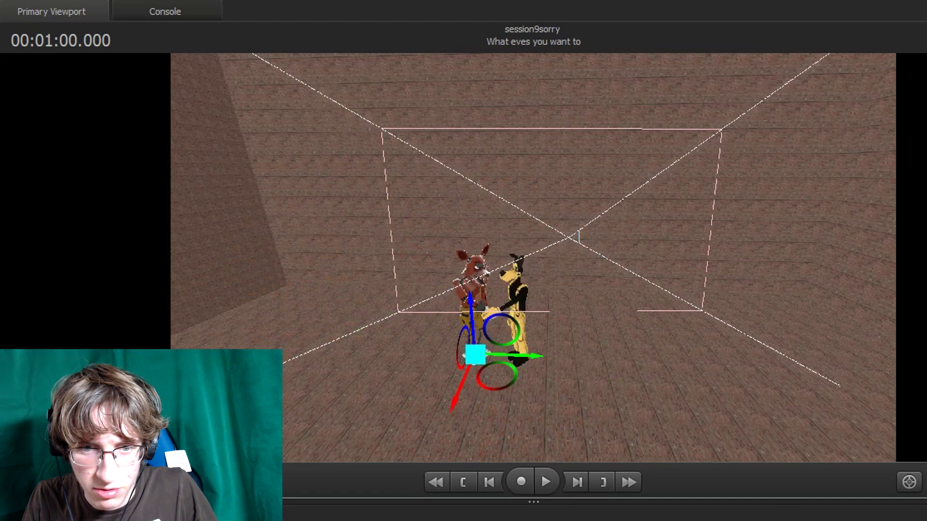
{"action": "middle_click_drag", "start_coordinate": [483, 345], "coordinate": [506, 332]}
{"action": "left_click_drag", "start_coordinate": [485, 350], "coordinate": [475, 294]}
Turn lighting on again in the viewport and view the moved characters from another angle.
{"action": "right_click_drag", "start_coordinate": [475, 295], "coordinate": [532, 242]}
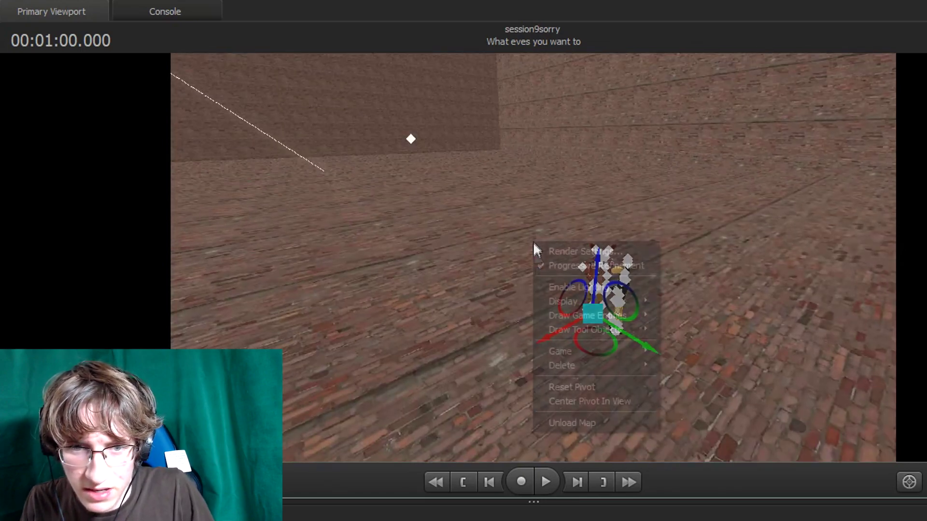
{"action": "left_click", "coordinate": [548, 289]}
{"action": "right_click_drag", "start_coordinate": [624, 337], "coordinate": [596, 304]}
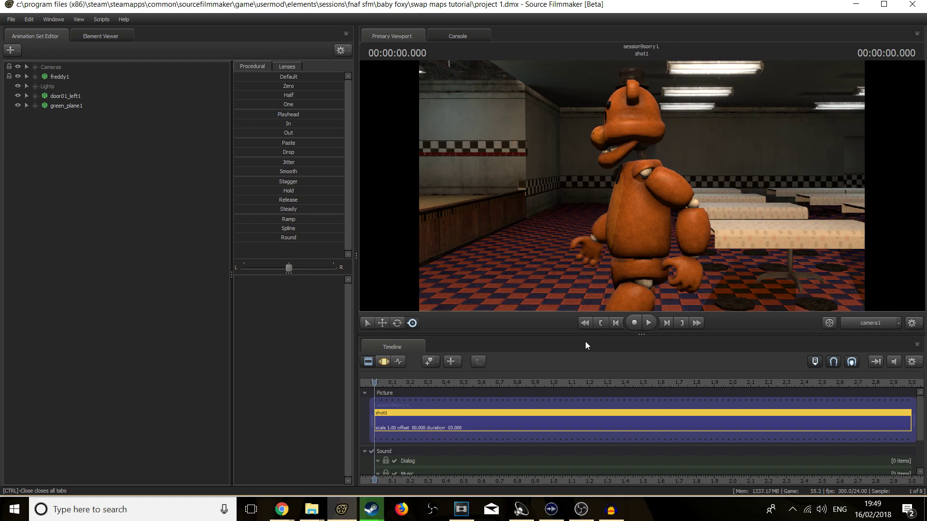
Play through project 1's shot1, and create a new 24 fps session named "session9sorry L".
{"action": "key", "text": "space"}
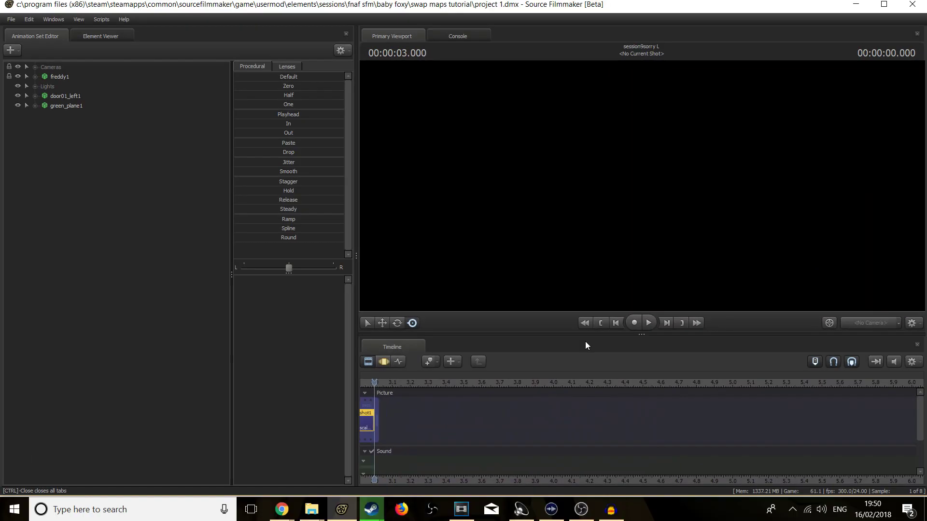
{"action": "left_click", "coordinate": [14, 22]}
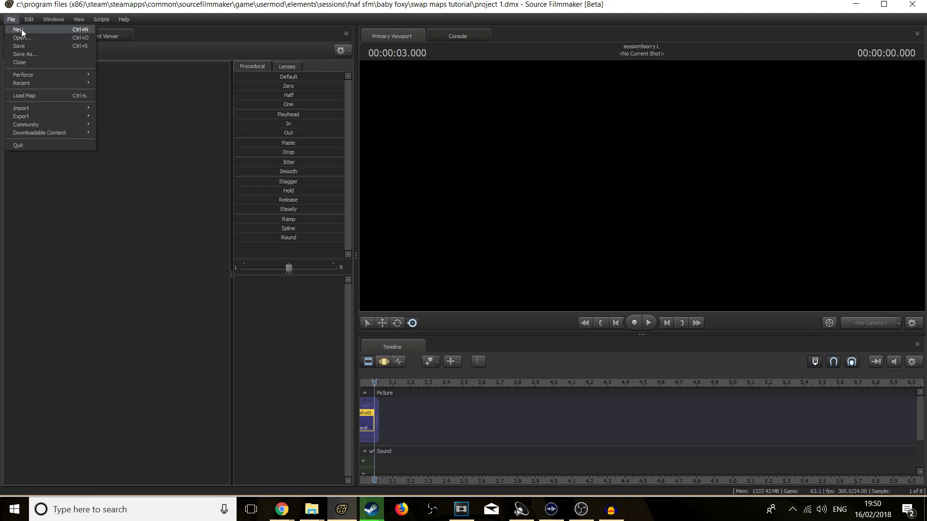
{"action": "left_click", "coordinate": [21, 29]}
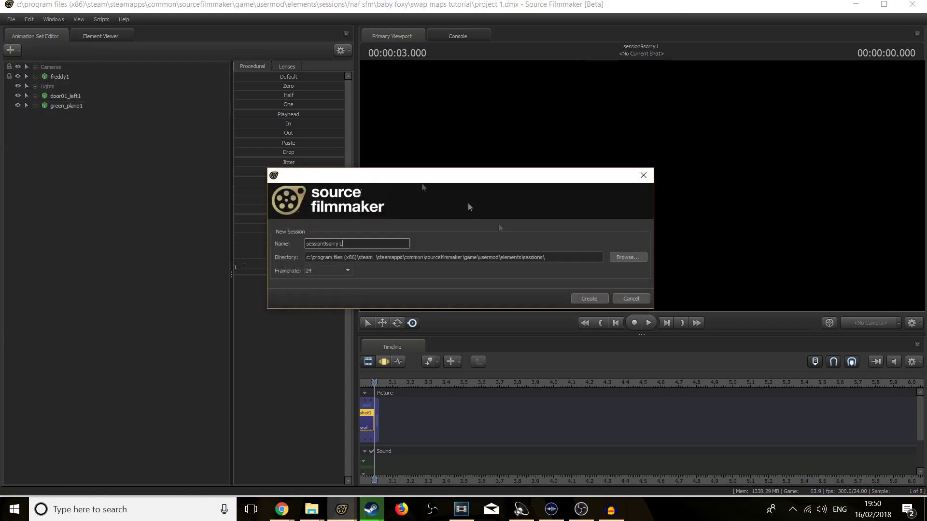
{"action": "left_click", "coordinate": [588, 297]}
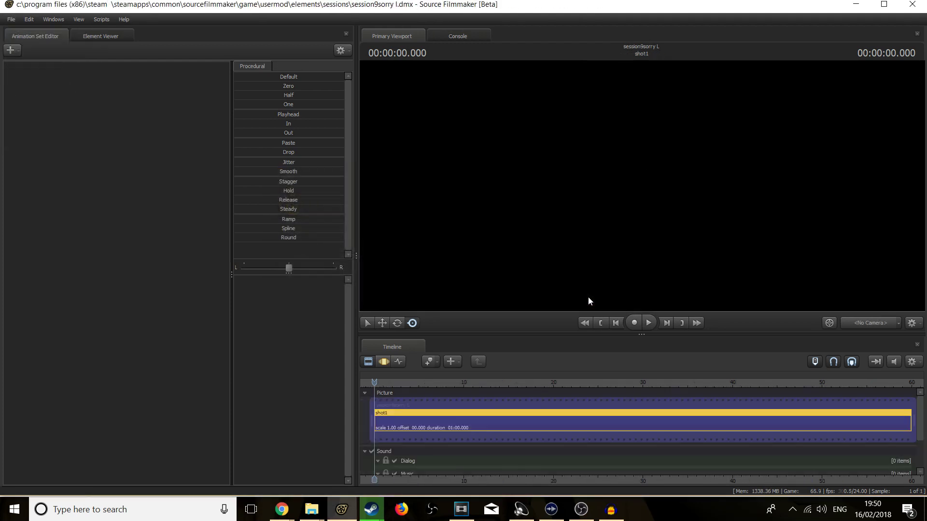
{"action": "left_click", "coordinate": [11, 20]}
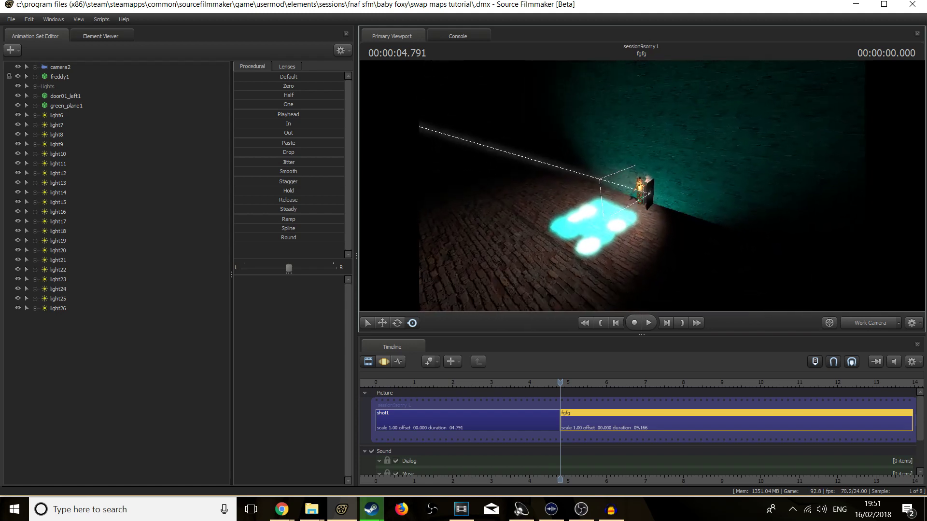
Inspect Freddy beside the door in the fgfg shot up close, switch the view to camera2, and play the shot.
{"action": "scroll", "coordinate": [641, 186], "scroll_direction": "up", "scroll_amount": 5}
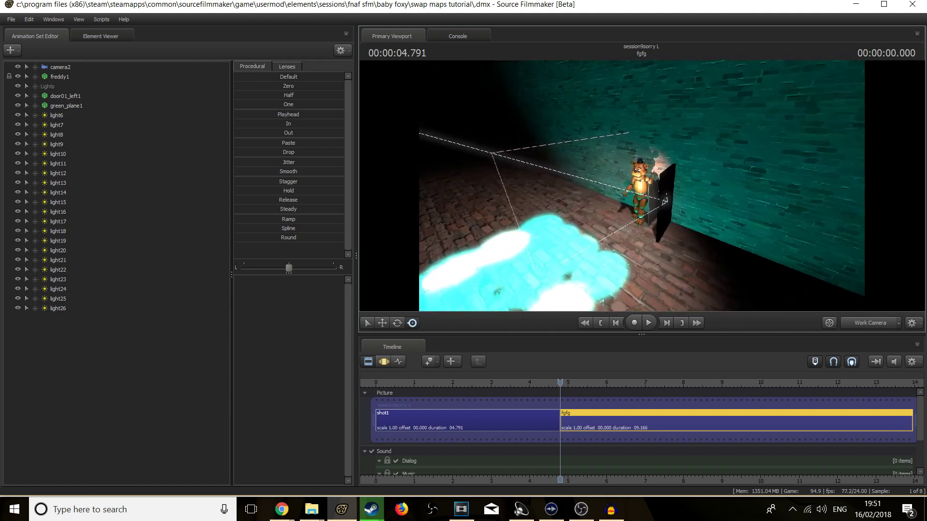
{"action": "scroll", "coordinate": [642, 185], "scroll_direction": "up", "scroll_amount": 5}
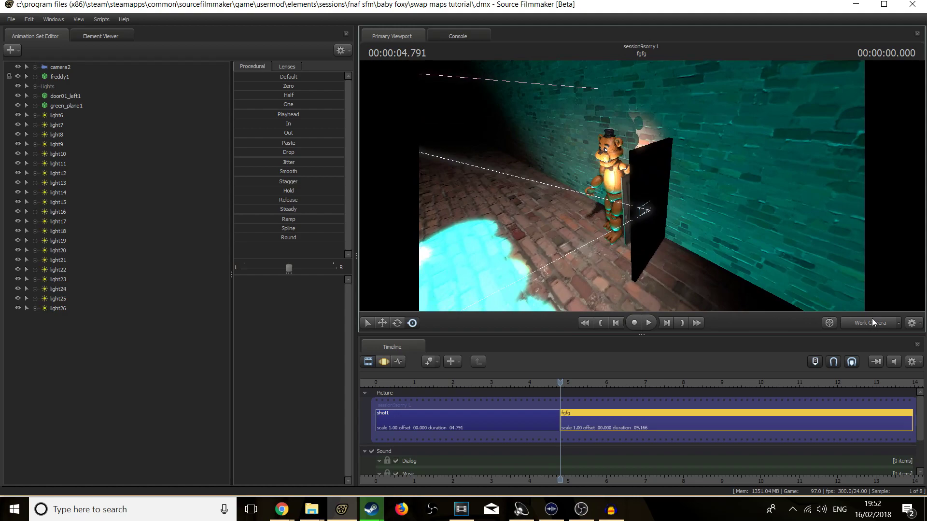
{"action": "left_click", "coordinate": [871, 321]}
{"action": "key", "text": "space"}
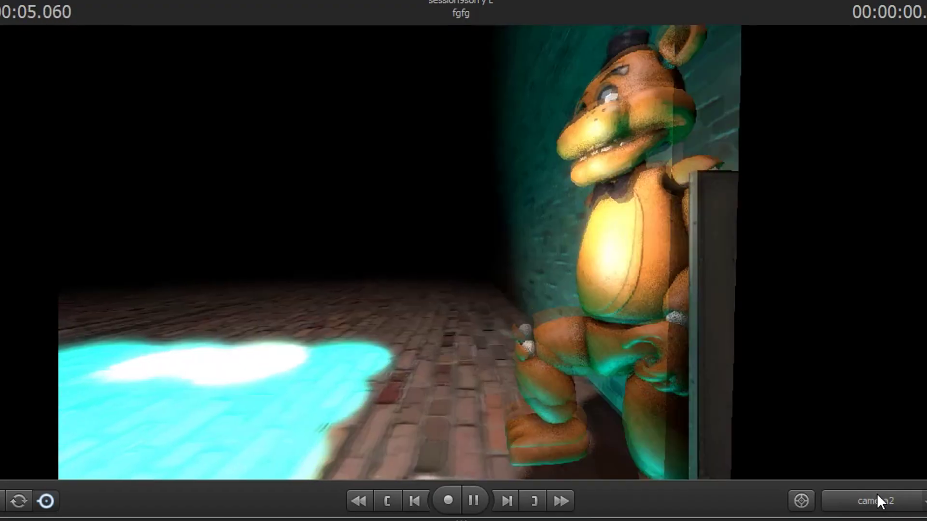